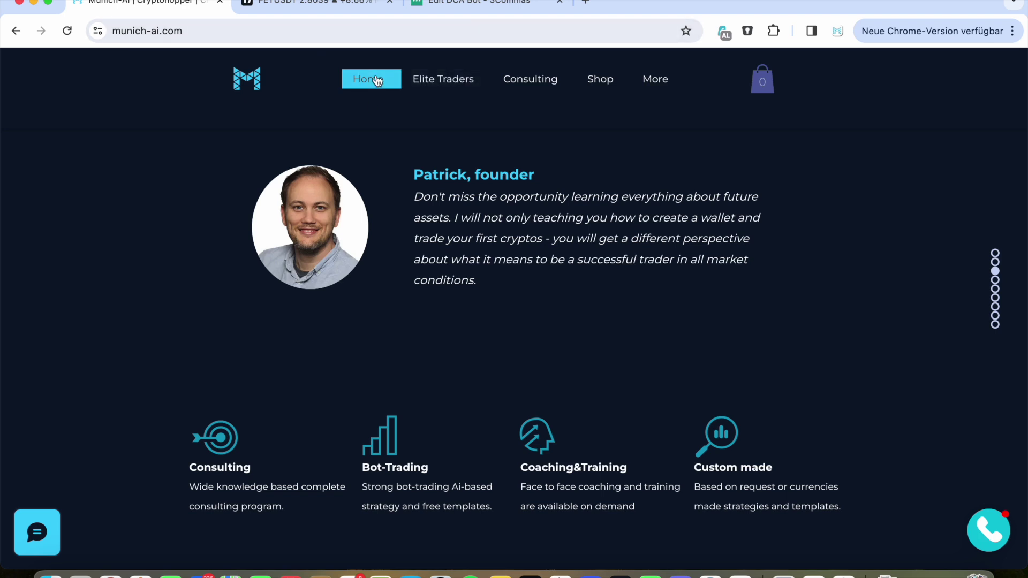
- Open the Munich-AI Book Services page from the Shop menu
mouse_move(589, 83)
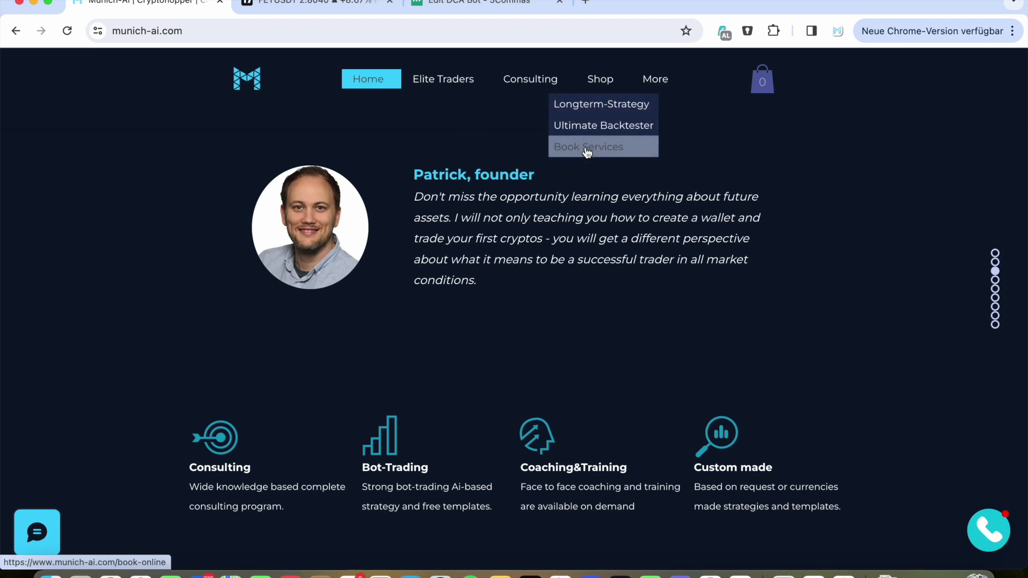
left_click(604, 149)
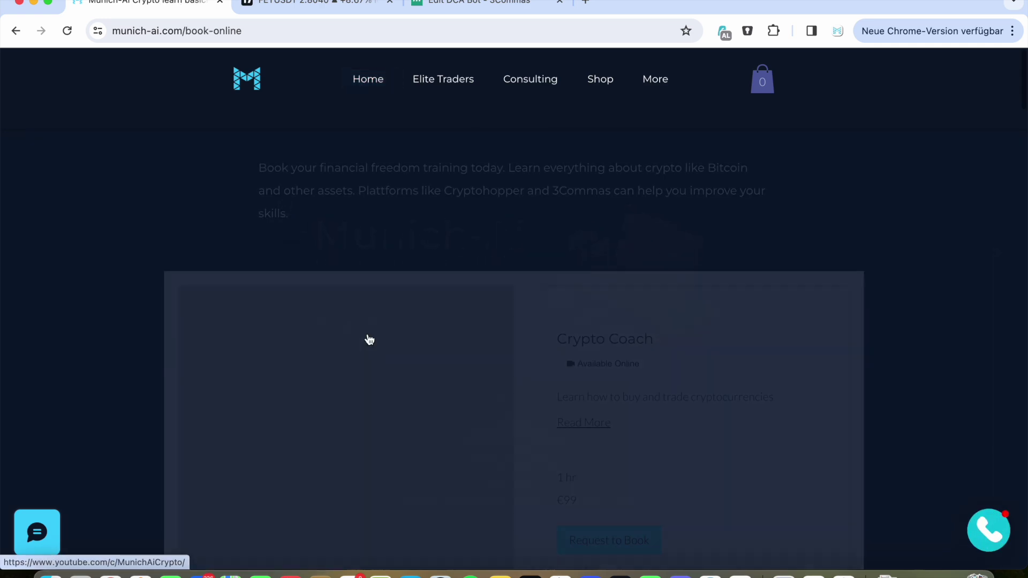
scroll(368, 339, "down", 15)
scroll(369, 338, "down", 6)
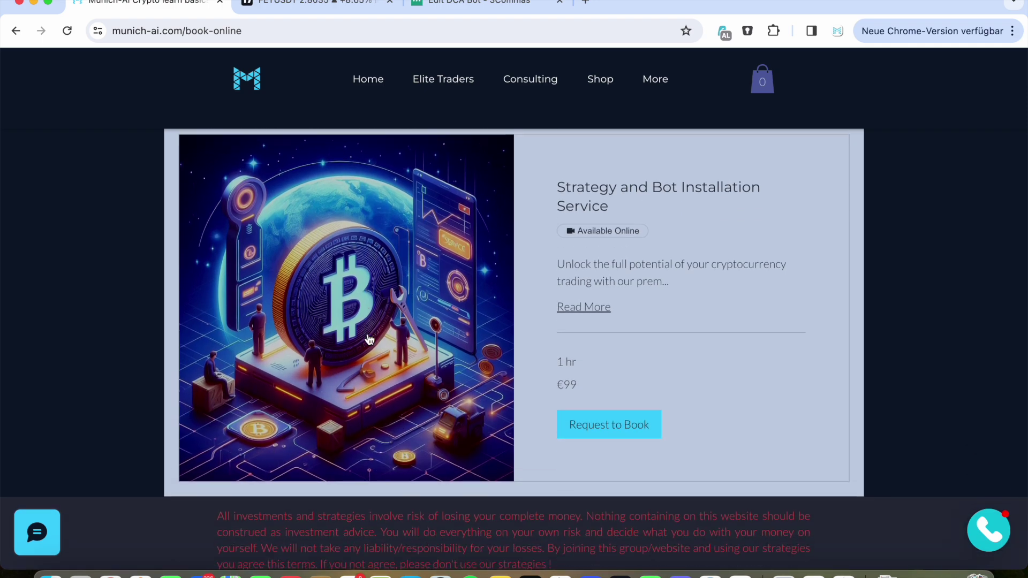
scroll(368, 339, "down", 10)
scroll(368, 338, "up", 2)
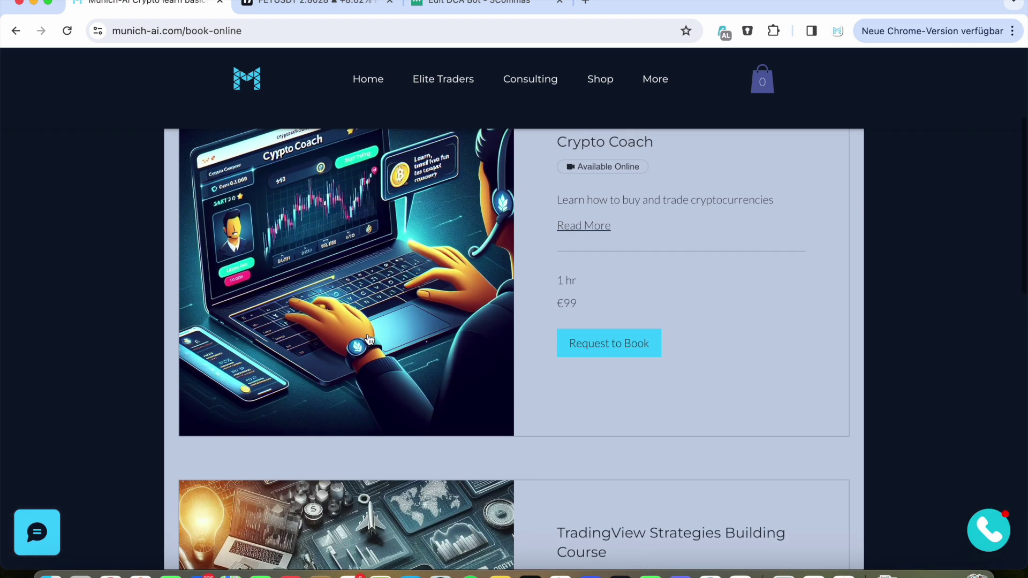
scroll(369, 338, "up", 4)
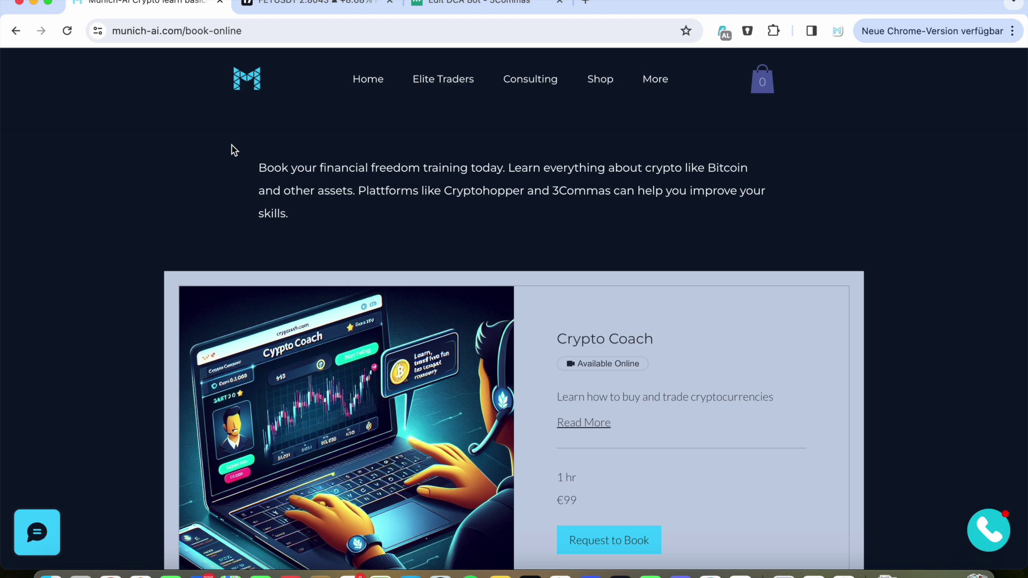
- Switch to the FETUSDT chart and open the Munich-Ai DCA Backtester settings
left_click(294, 3)
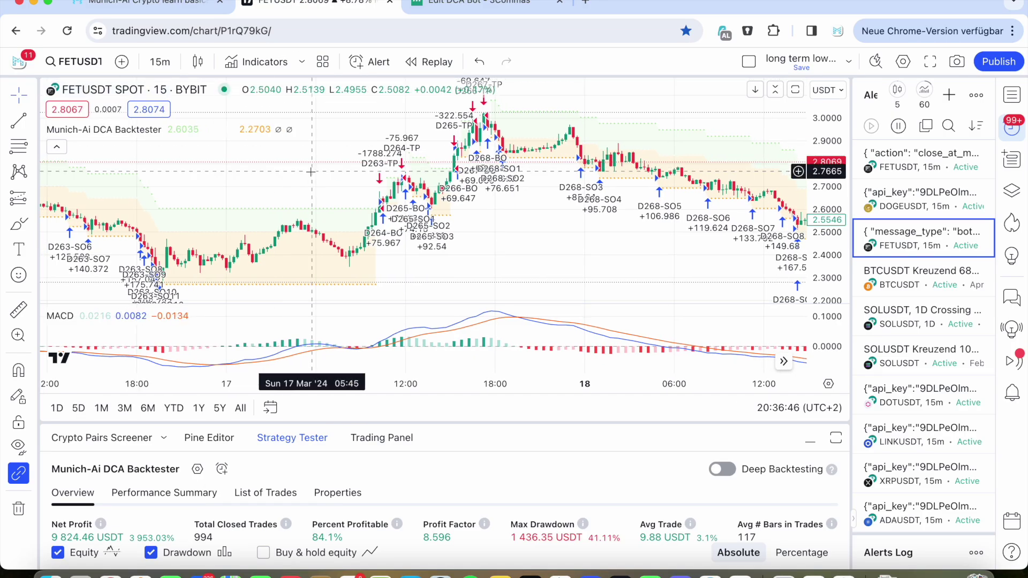
scroll(310, 171, "right", 2)
scroll(310, 172, "left", 5)
scroll(305, 180, "up", 2)
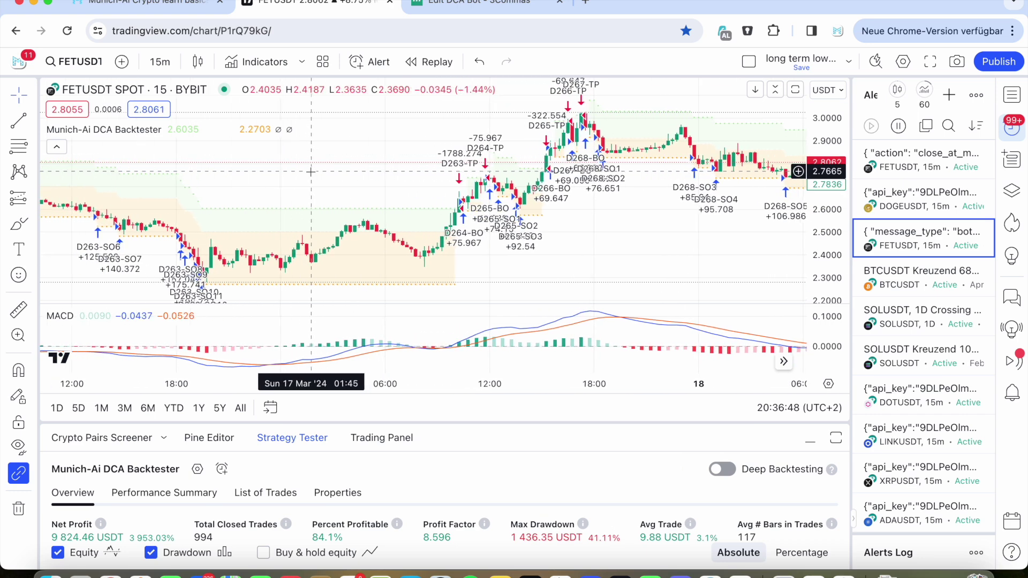
scroll(139, 214, "left", 5)
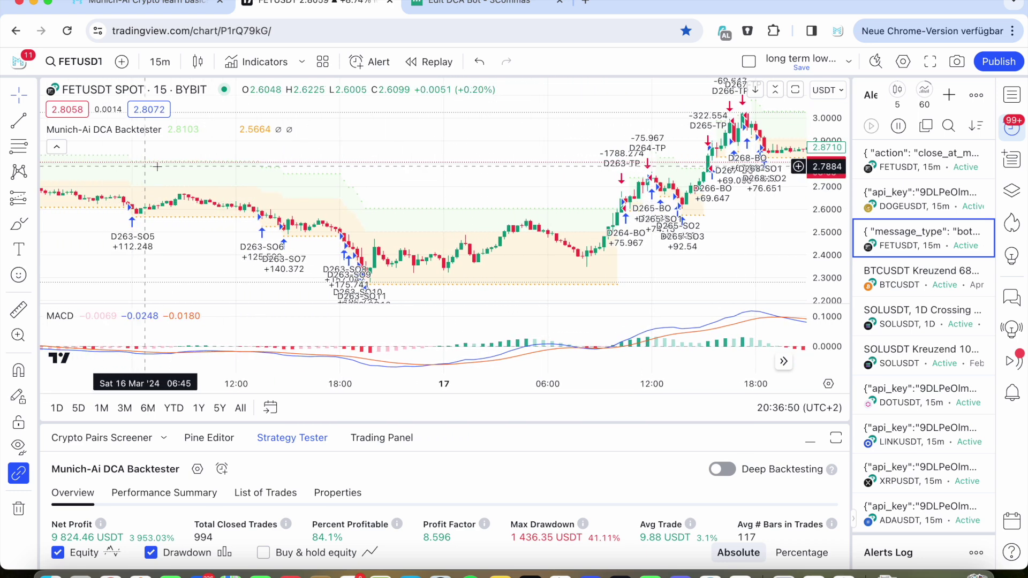
scroll(364, 247, "down", 3)
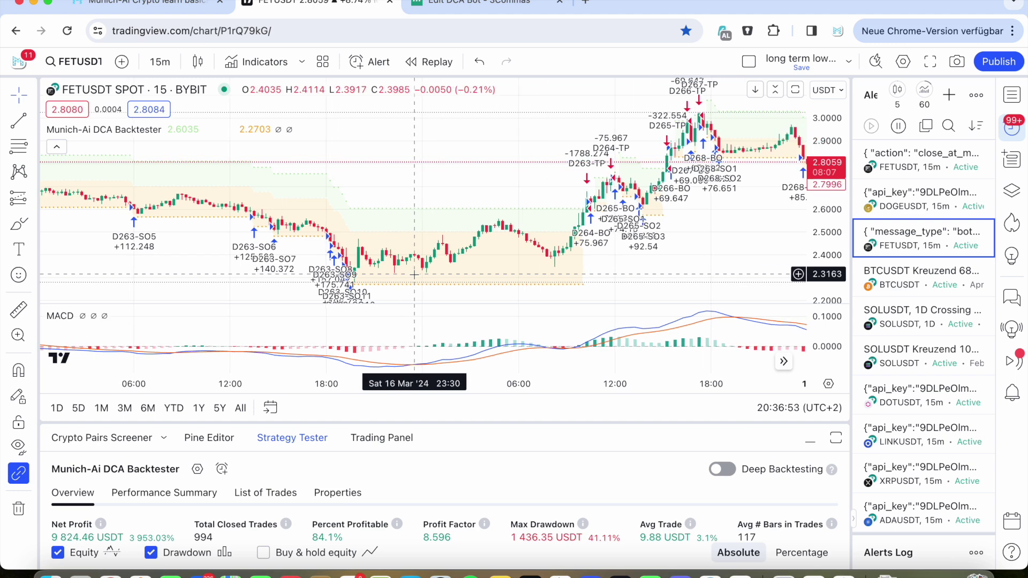
mouse_move(125, 133)
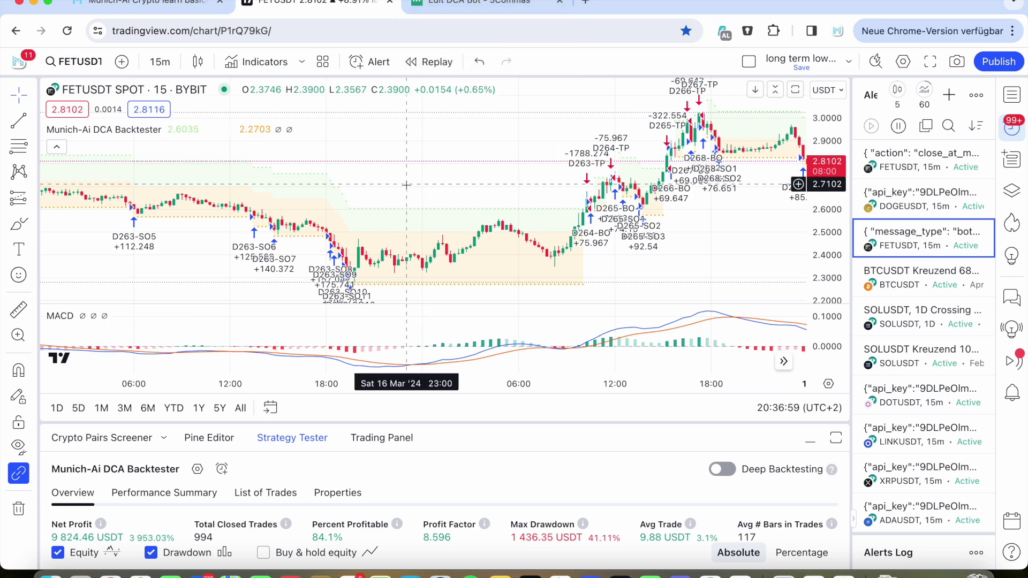
scroll(419, 188, "right", 10)
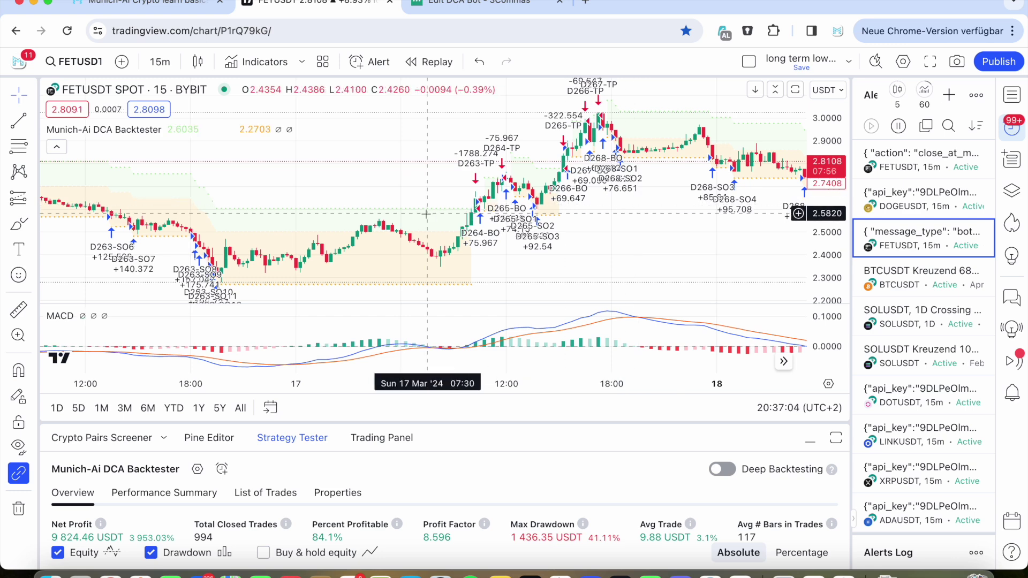
scroll(424, 192, "right", 2)
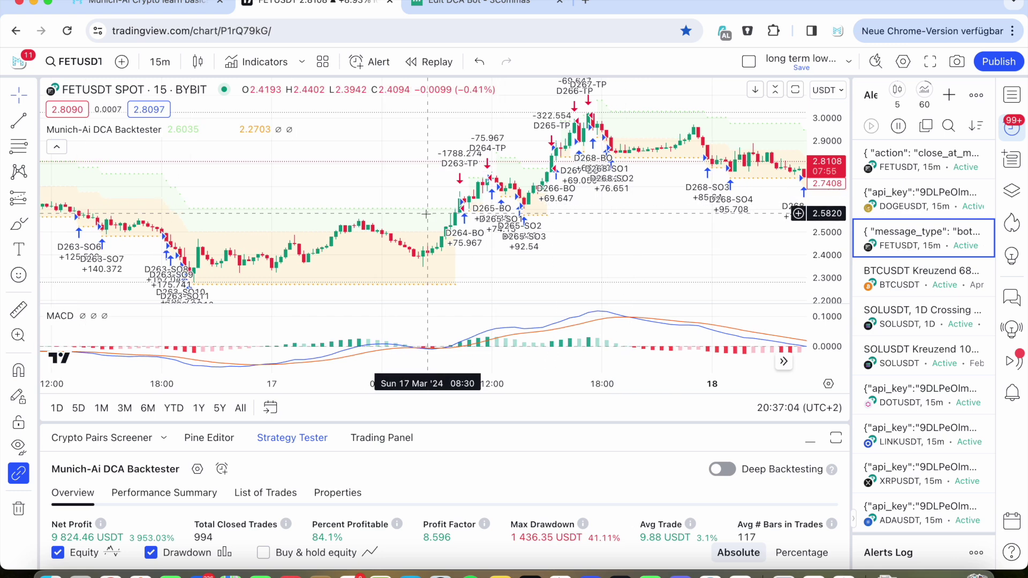
double_click(124, 131)
- Close the backtester settings unchanged and compress the price scale to view the DCA trades
scroll(513, 321, "down", 3)
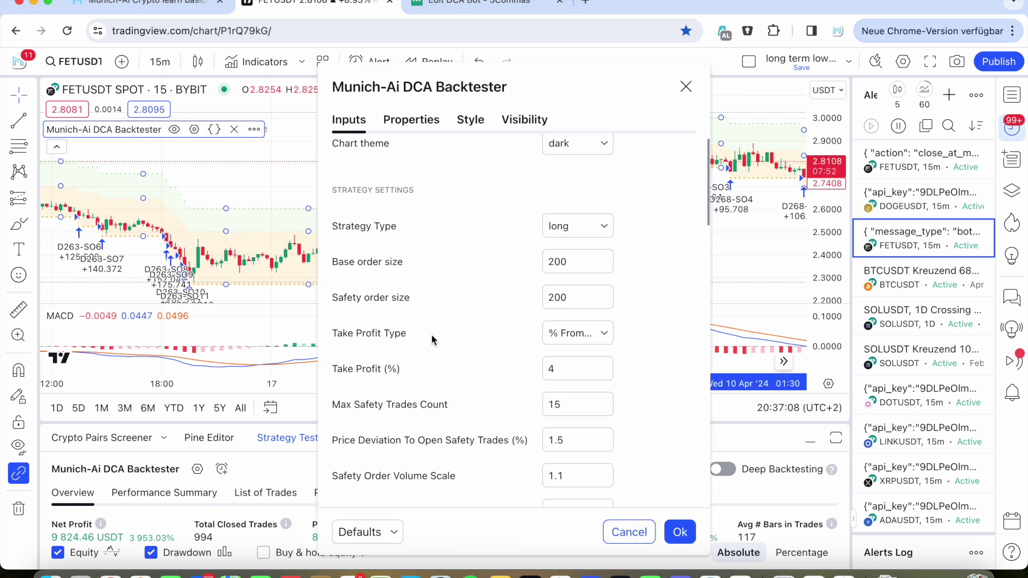
left_click(684, 87)
scroll(311, 204, "left", 5)
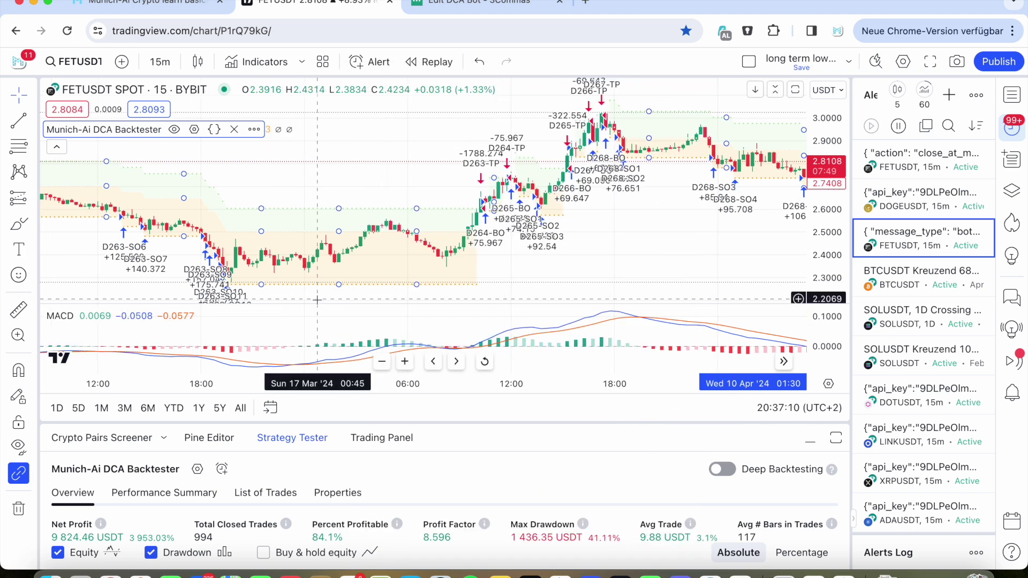
scroll(229, 206, "up", 3)
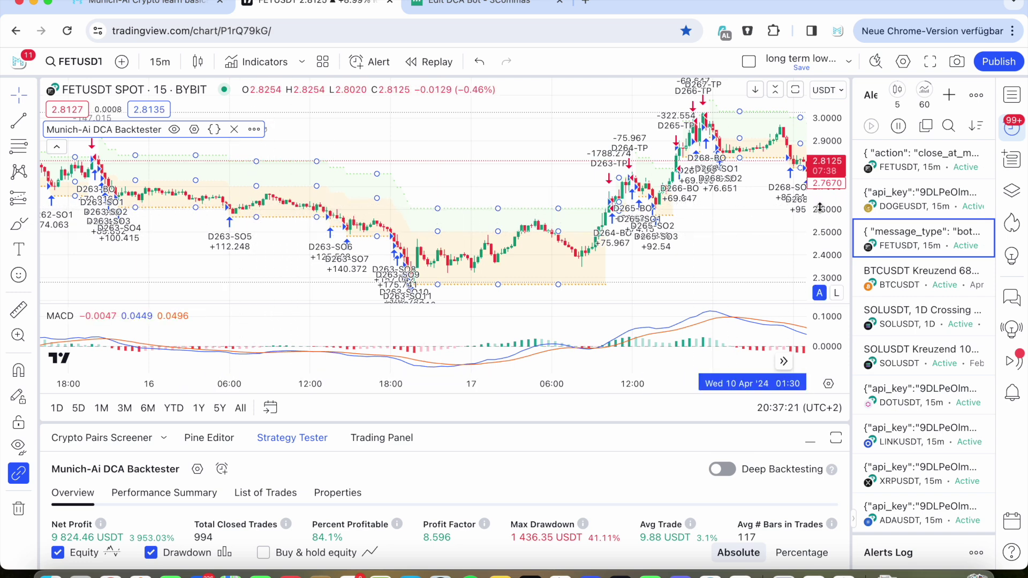
mouse_move(830, 218)
left_mouse_down()
mouse_move(830, 253)
mouse_move(830, 235)
left_mouse_up()
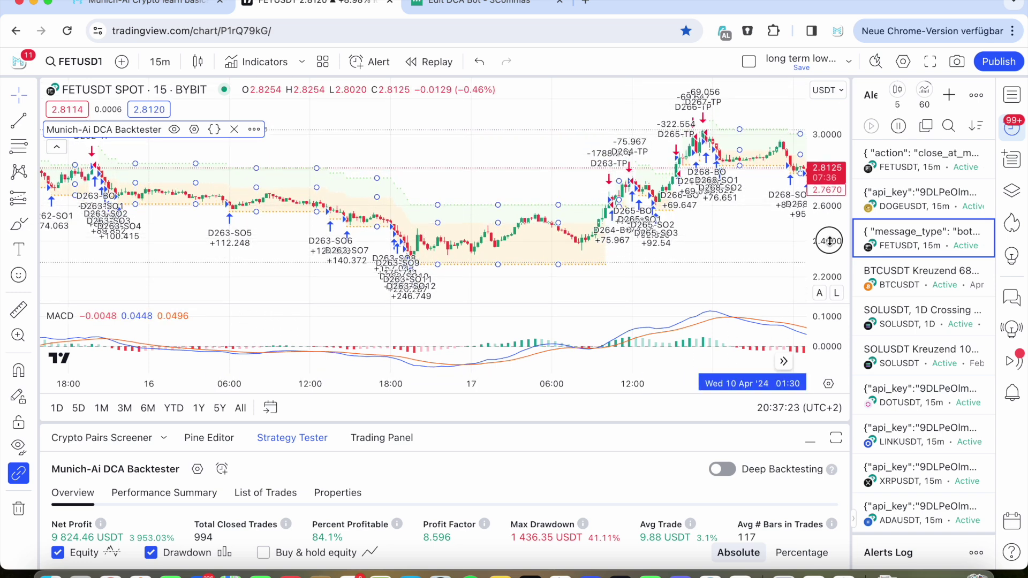
scroll(447, 216, "down", 1)
scroll(447, 219, "down", 1)
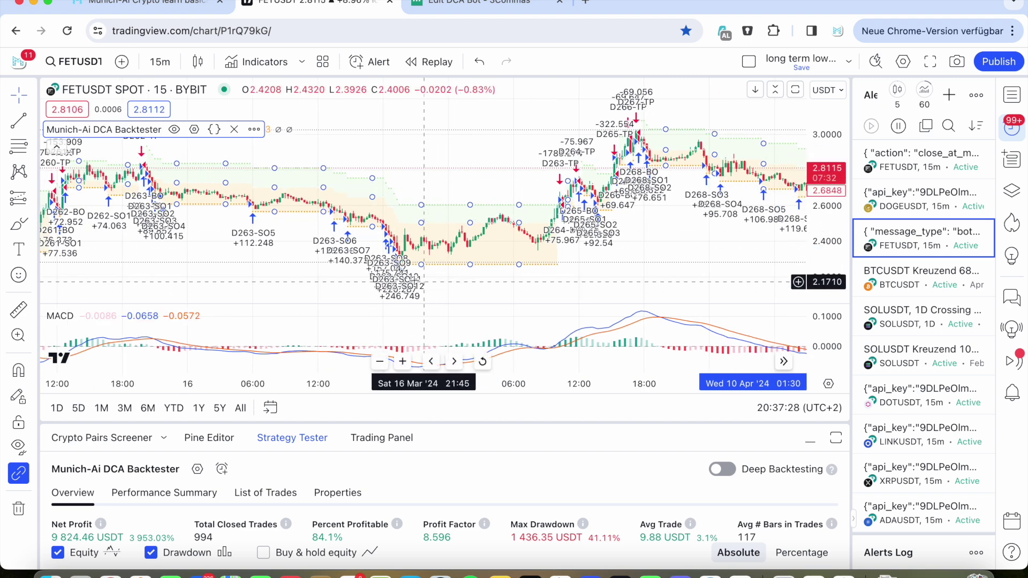
scroll(440, 271, "up", 2)
scroll(440, 271, "down", 1)
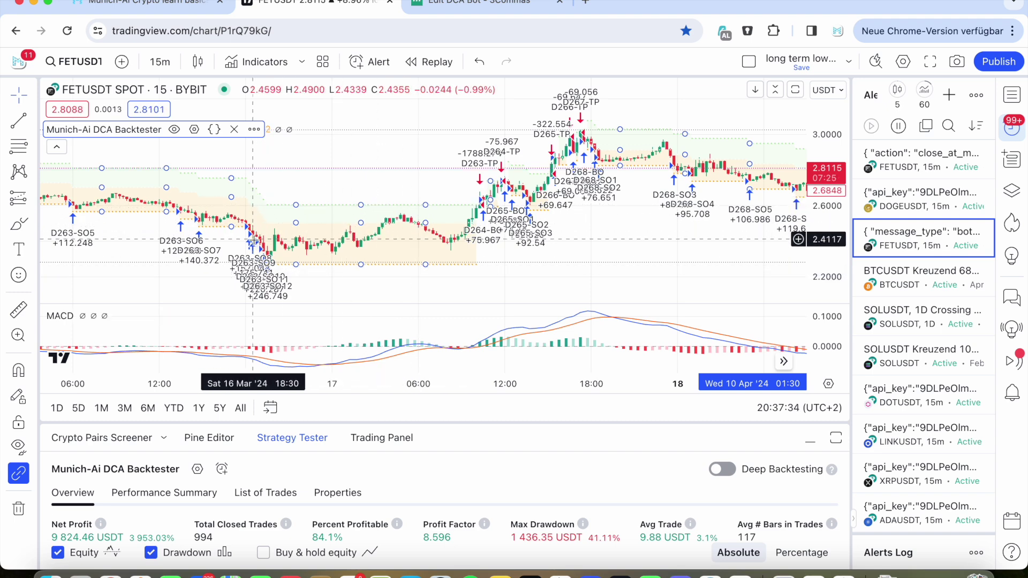
left_click(33, 198)
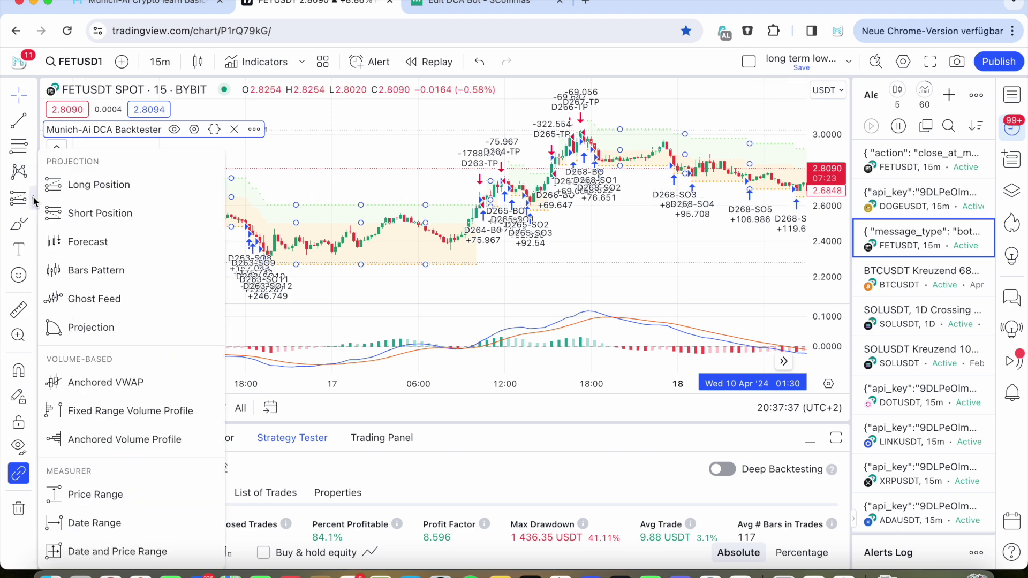
left_click(84, 496)
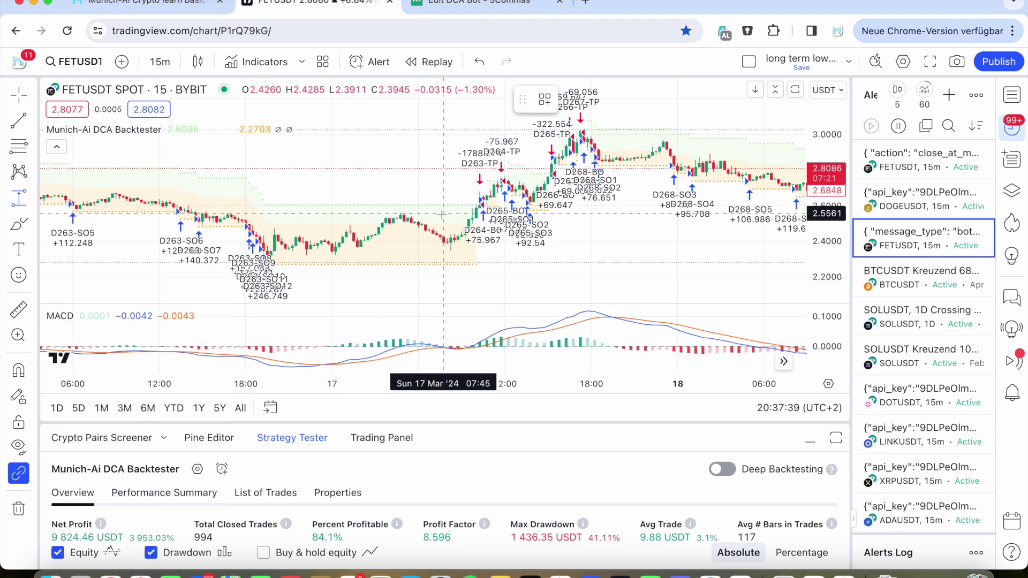
left_click(447, 222)
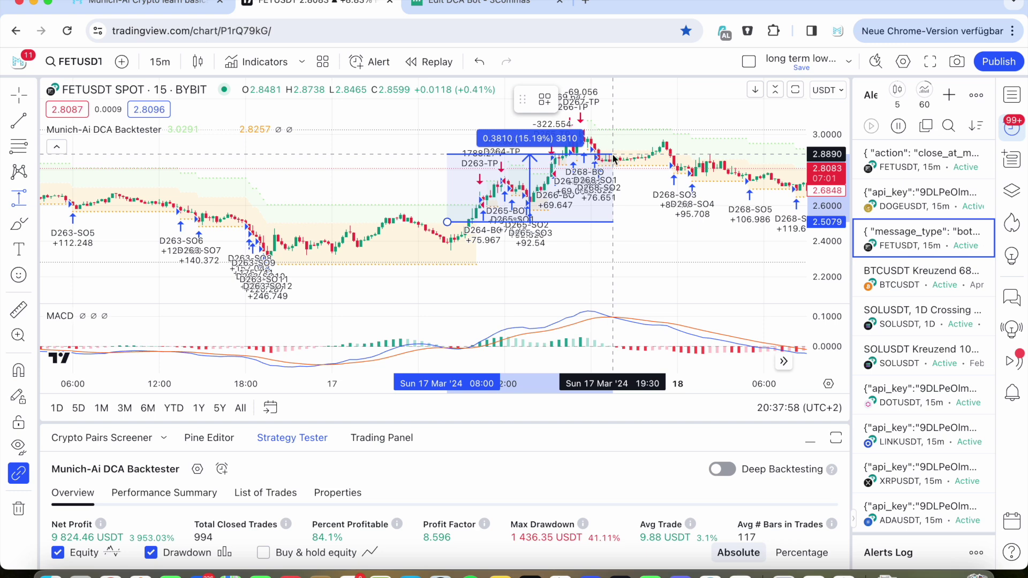
left_click(614, 158)
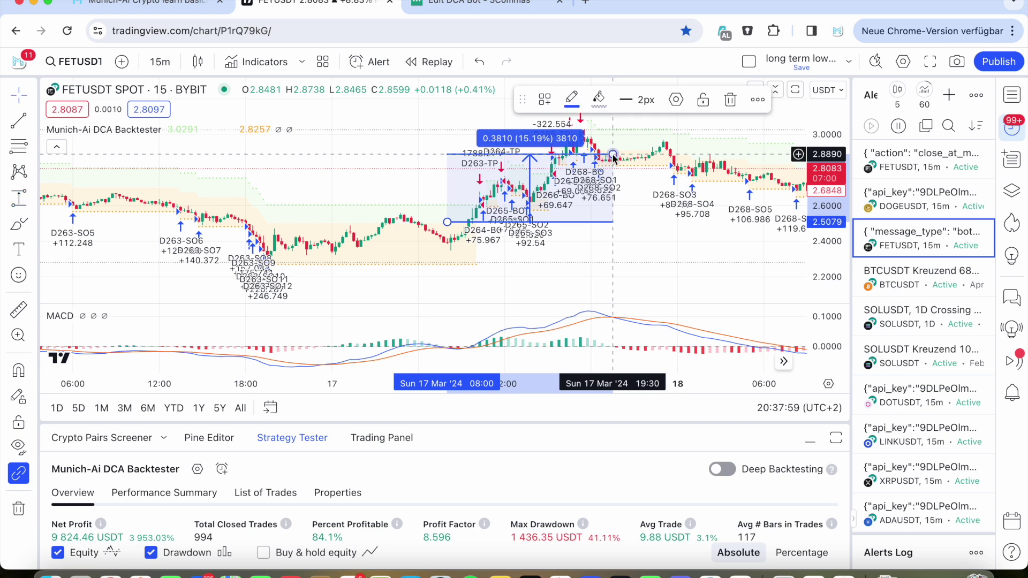
left_click(728, 100)
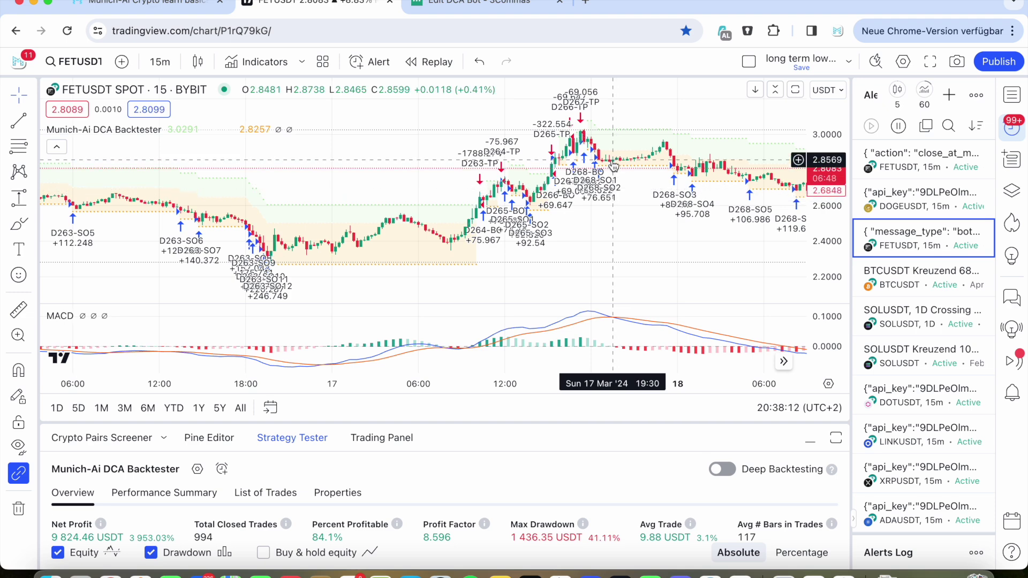
scroll(337, 188, "down", 5)
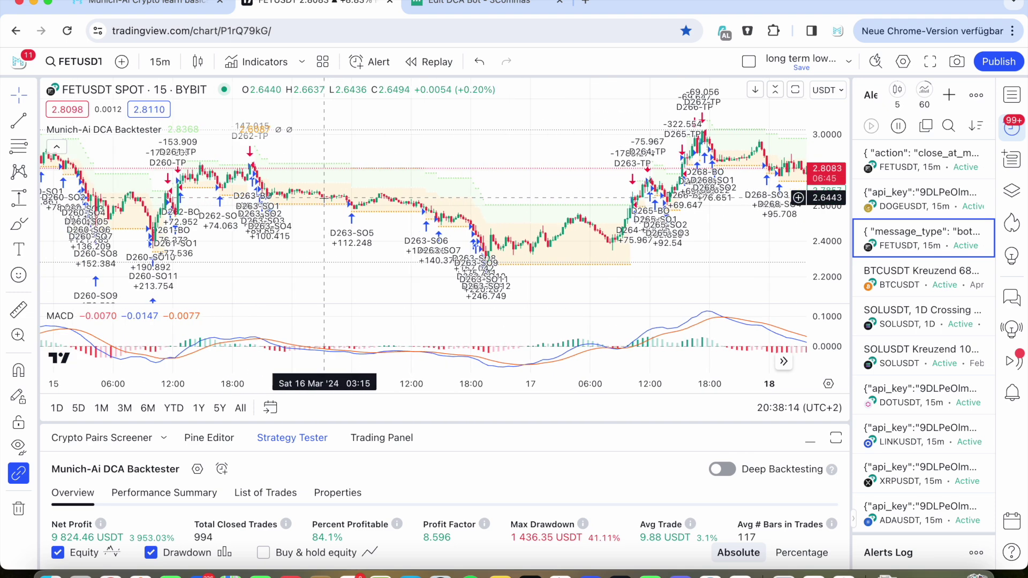
scroll(337, 187, "up", 2)
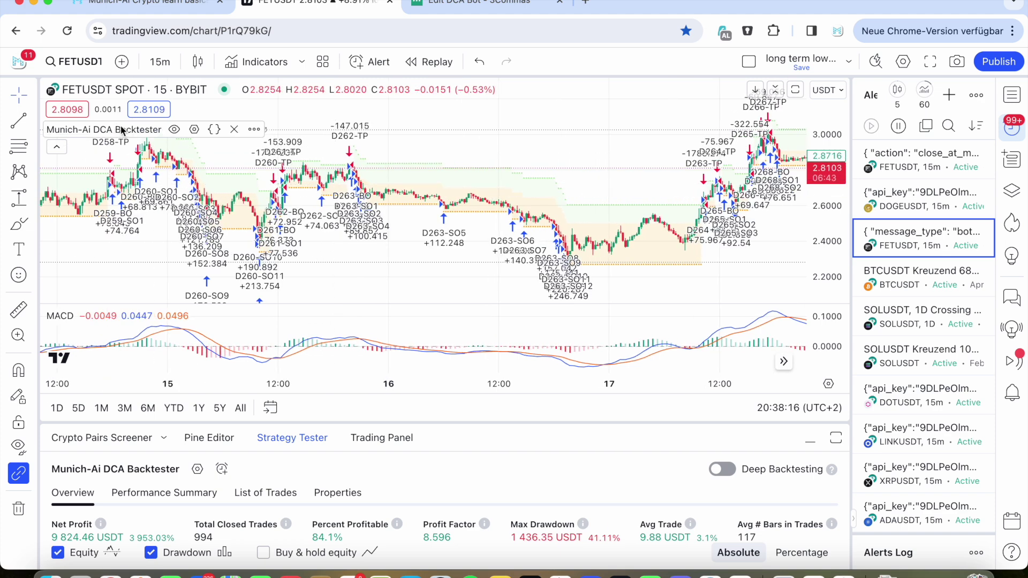
mouse_move(254, 132)
scroll(343, 177, "up", 1)
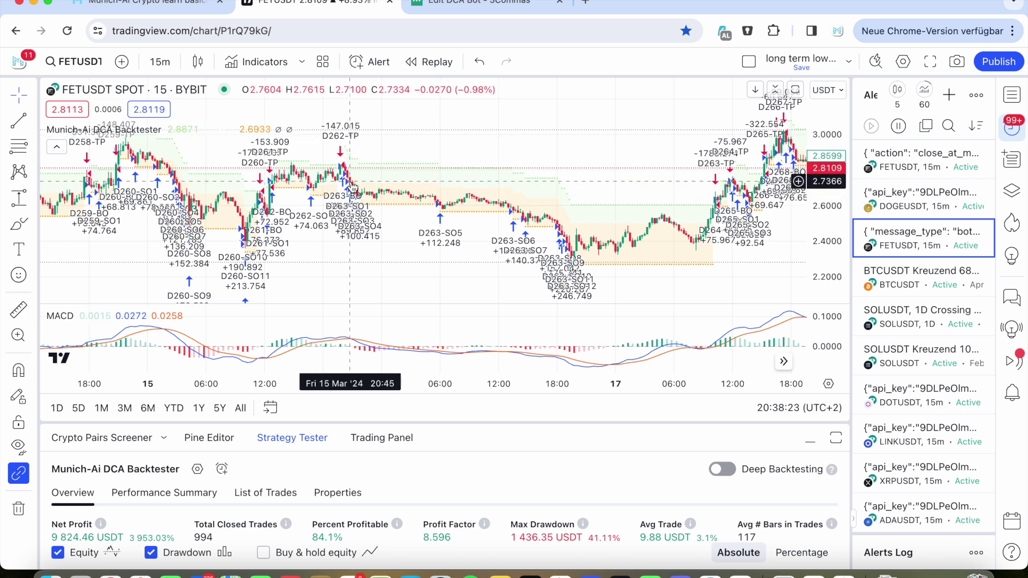
scroll(352, 176, "right", 5)
scroll(351, 182, "right", 1)
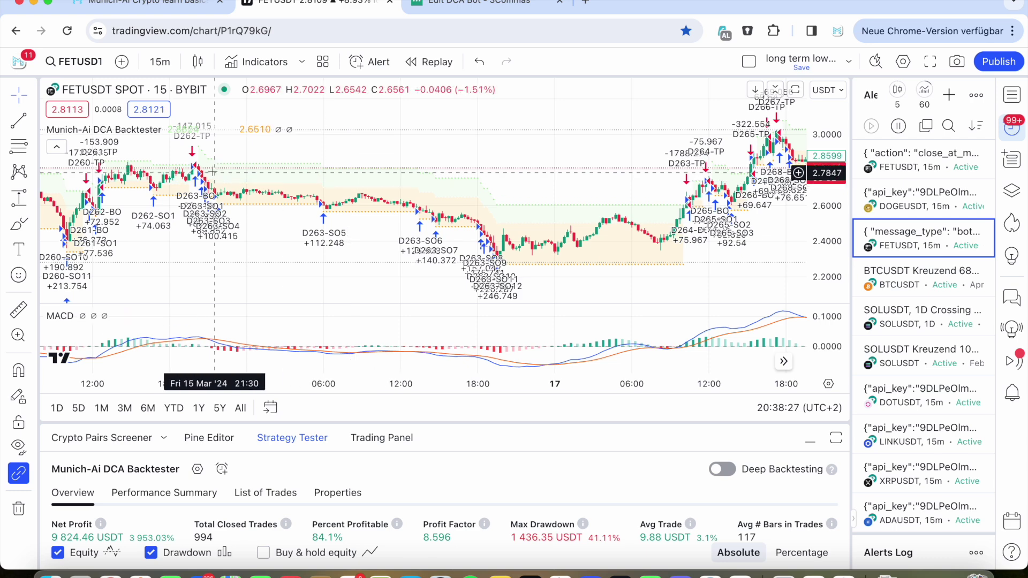
scroll(209, 182, "left", 3)
- Review the bot's 100% reinvestment, 100 USDT limit base order and TradingView custom signal start
left_click(460, 14)
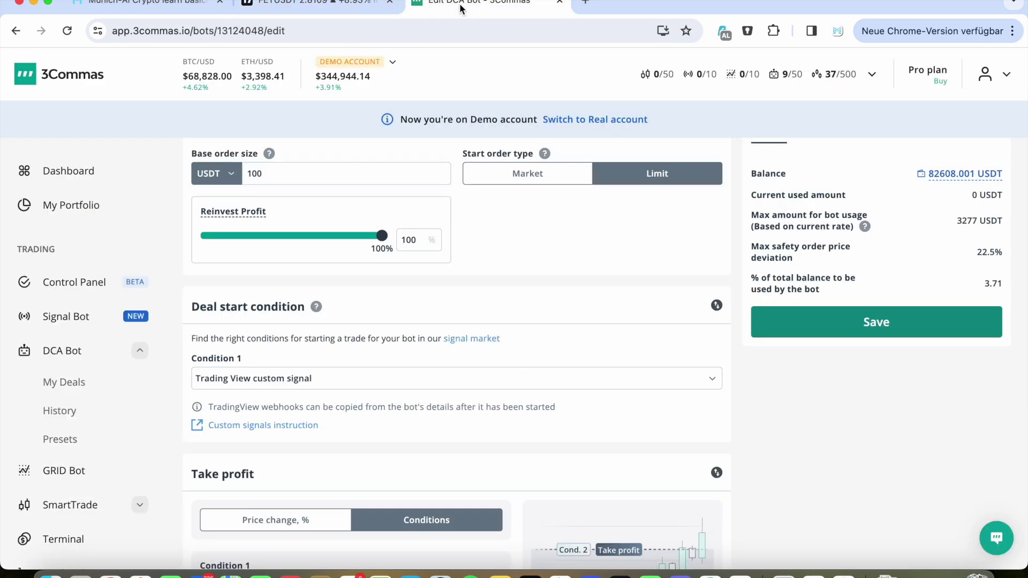
scroll(471, 280, "up", 10)
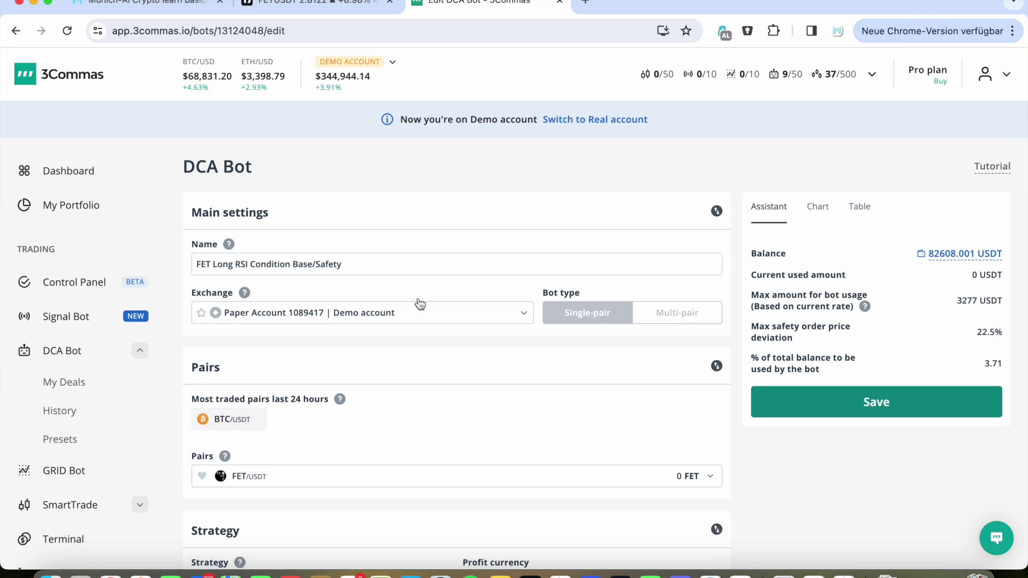
scroll(341, 384, "down", 10)
scroll(342, 384, "down", 8)
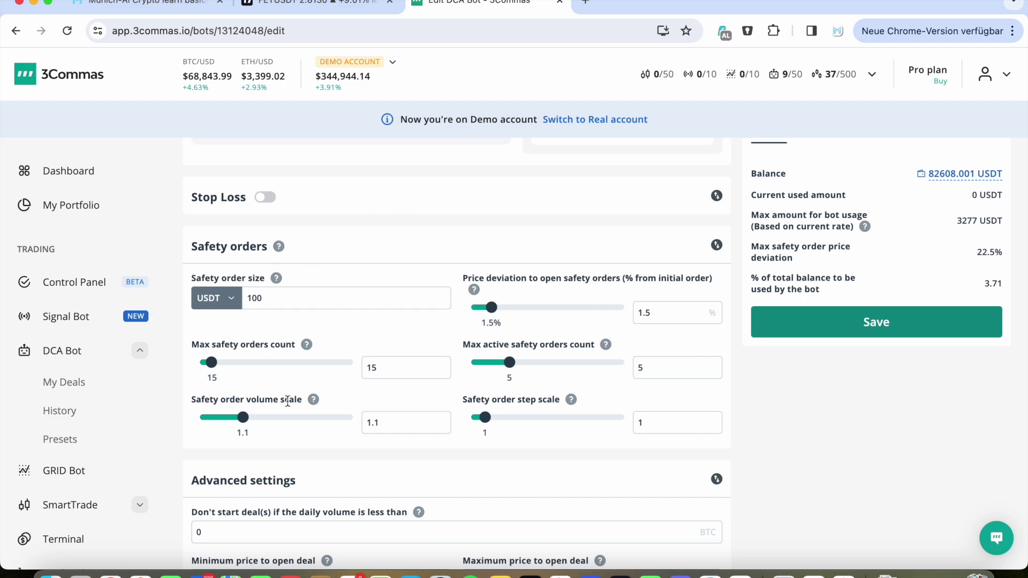
scroll(429, 424, "down", 2)
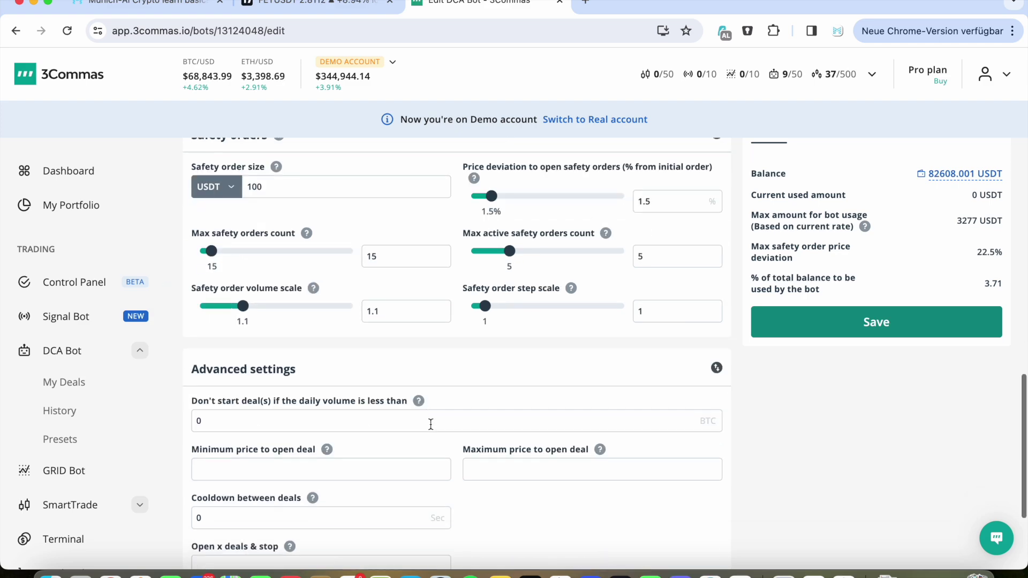
scroll(429, 423, "up", 20)
scroll(430, 422, "down", 3)
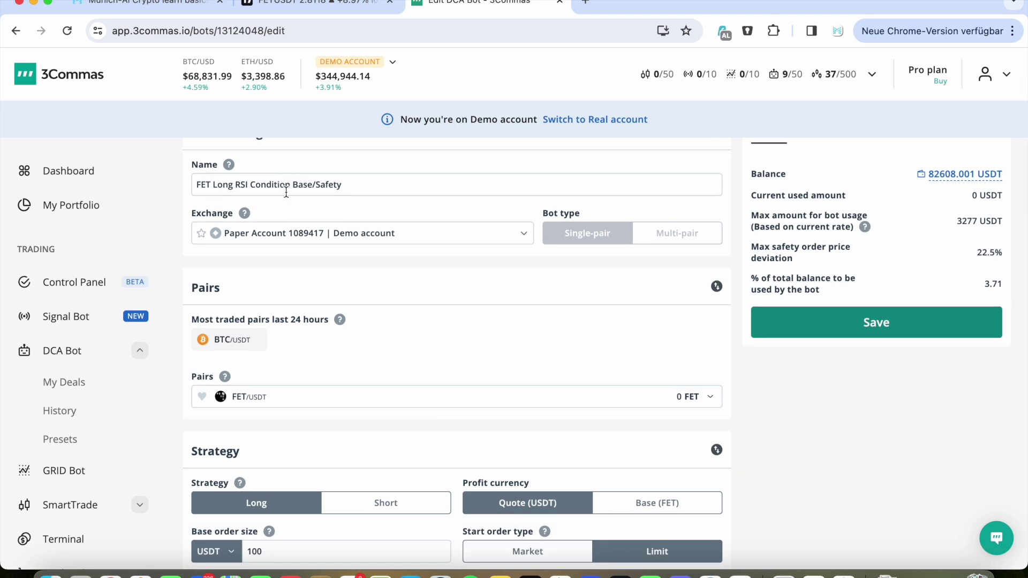
scroll(342, 364, "down", 2)
scroll(306, 343, "down", 6)
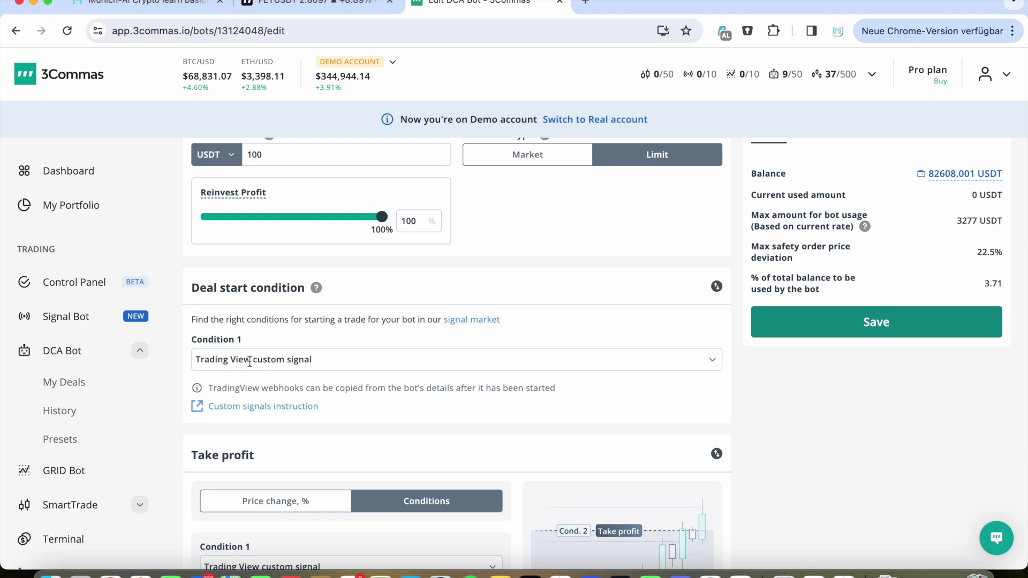
scroll(349, 361, "down", 2)
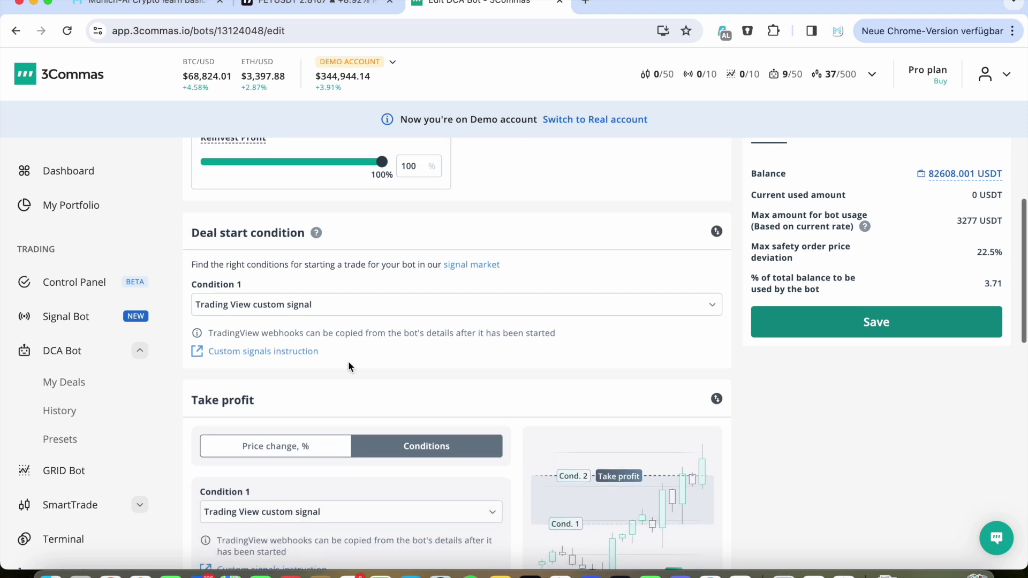
scroll(348, 360, "down", 7)
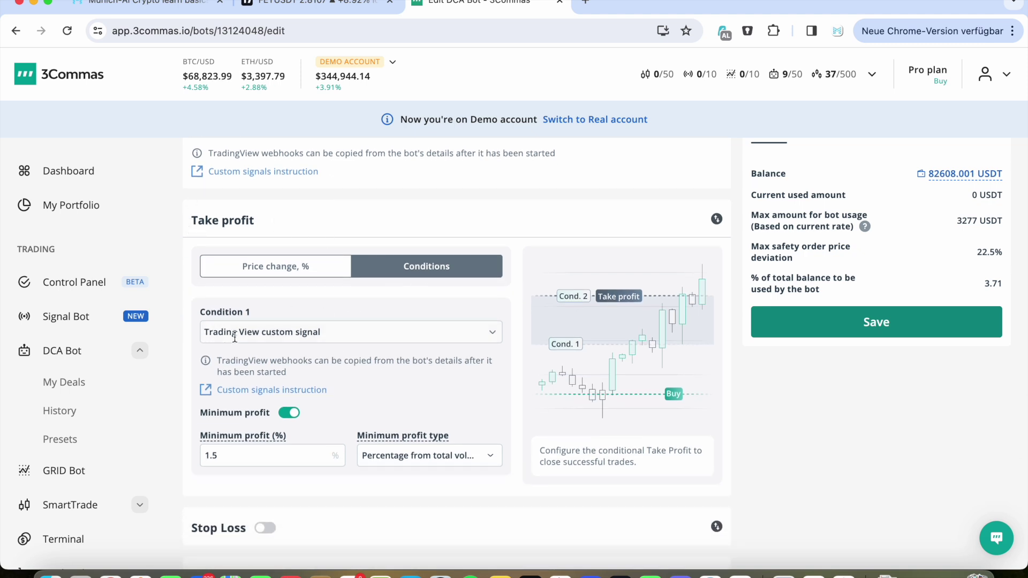
scroll(334, 339, "up", 4)
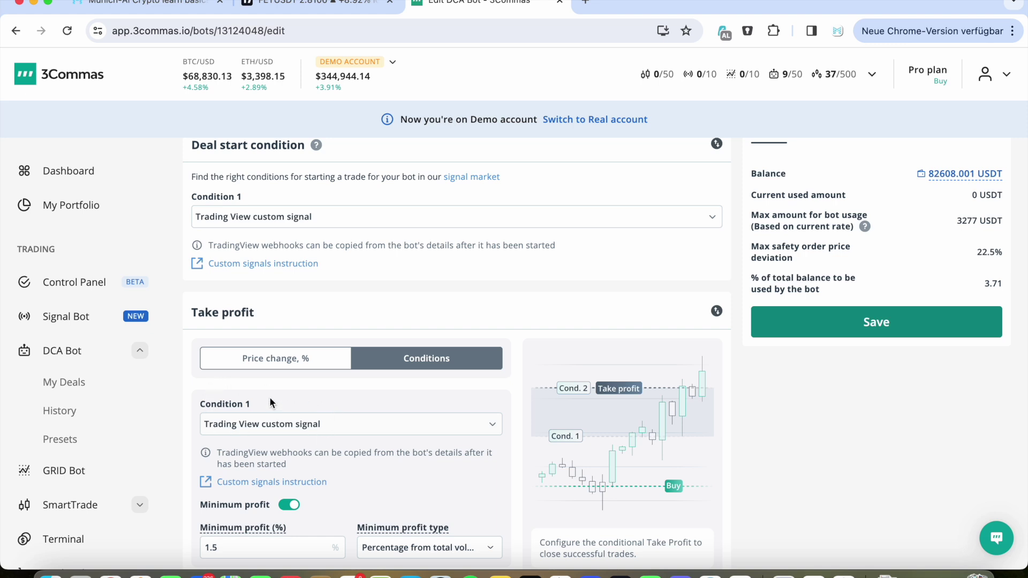
scroll(271, 403, "down", 1)
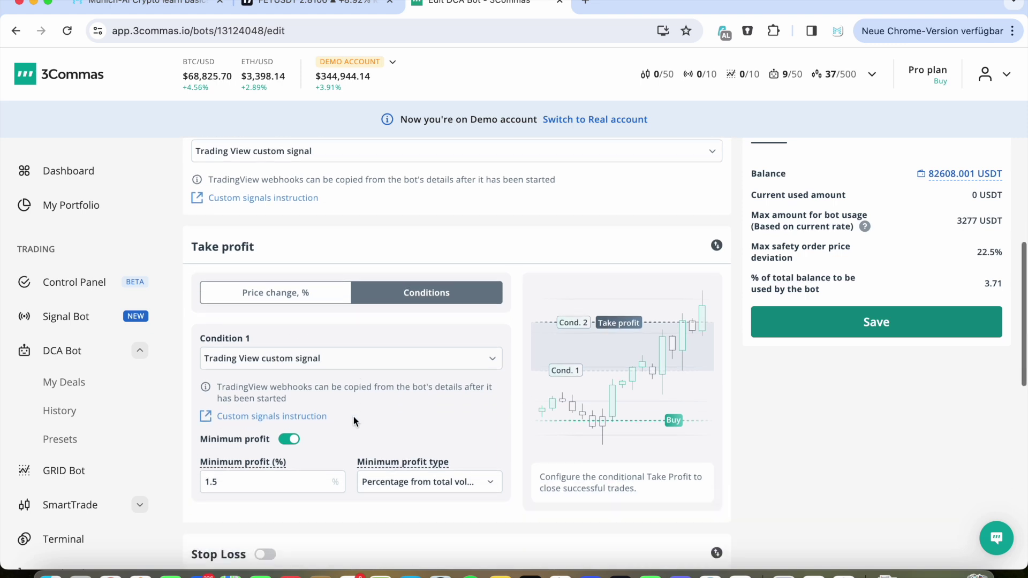
scroll(353, 421, "down", 2)
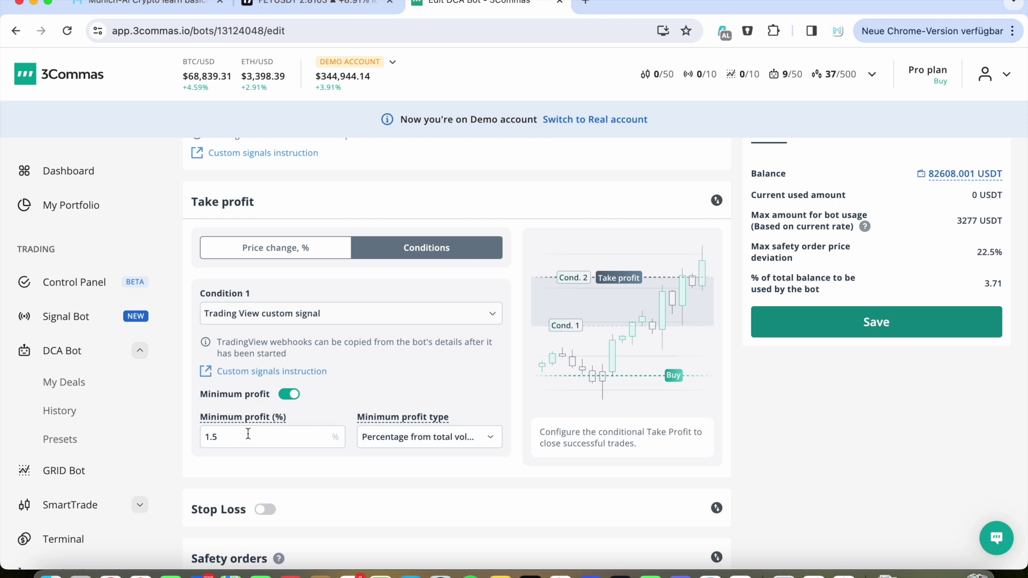
scroll(248, 433, "down", 1)
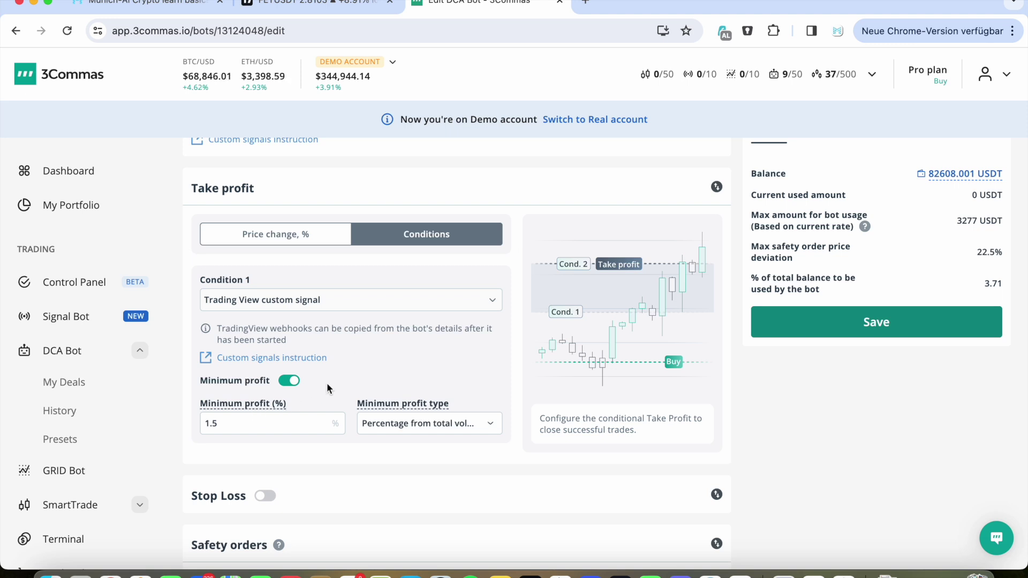
scroll(316, 318, "up", 4)
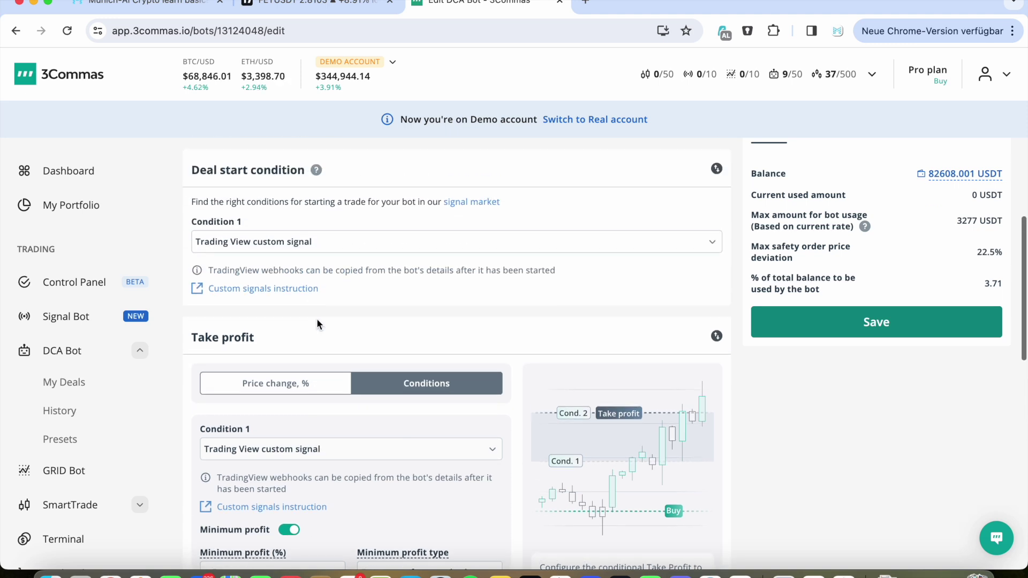
mouse_move(316, 208)
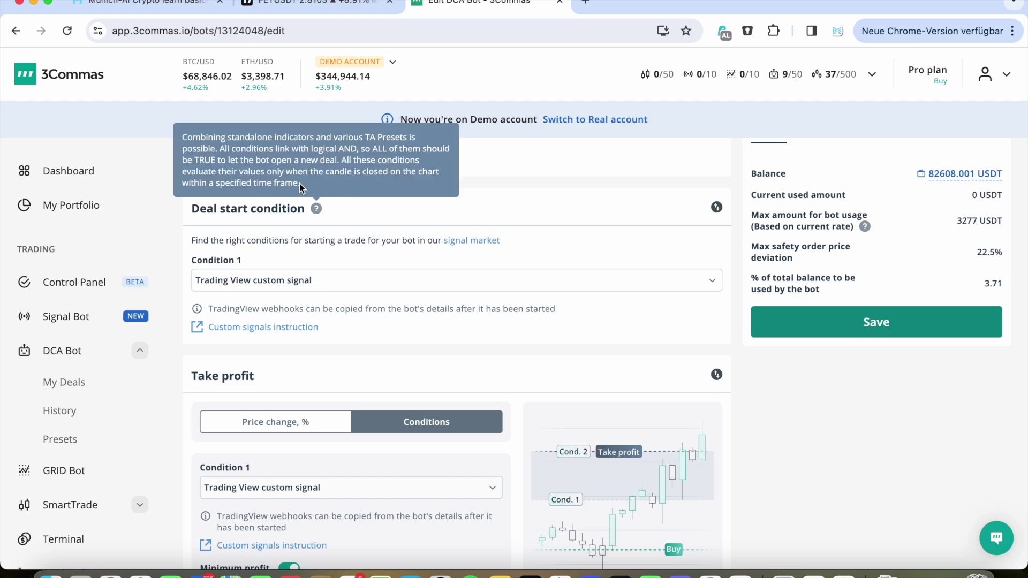
left_click(343, 10)
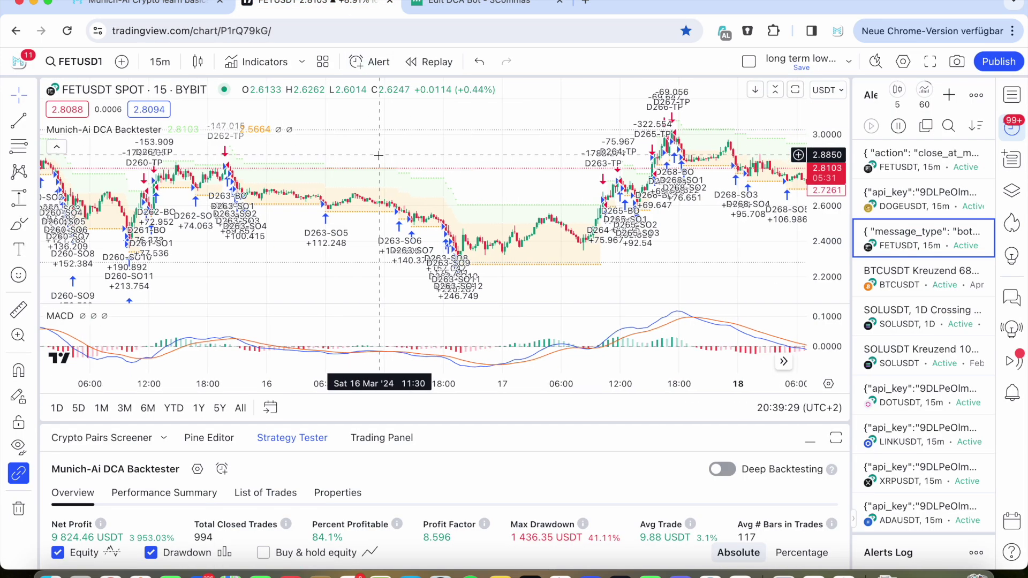
- Open the backtester settings and compare them against the 3Commas bot settings
scroll(378, 155, "down", 1)
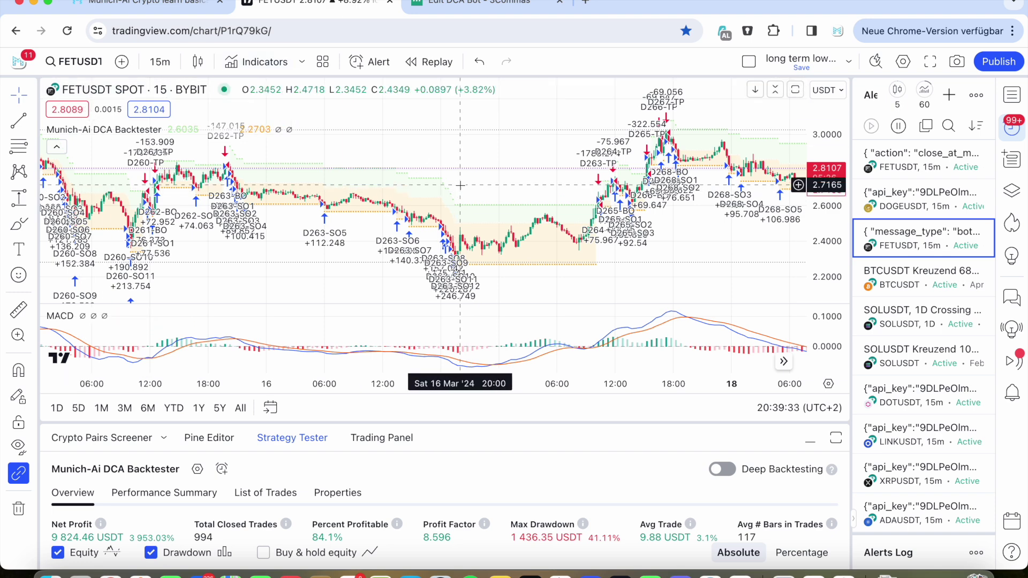
double_click(107, 130)
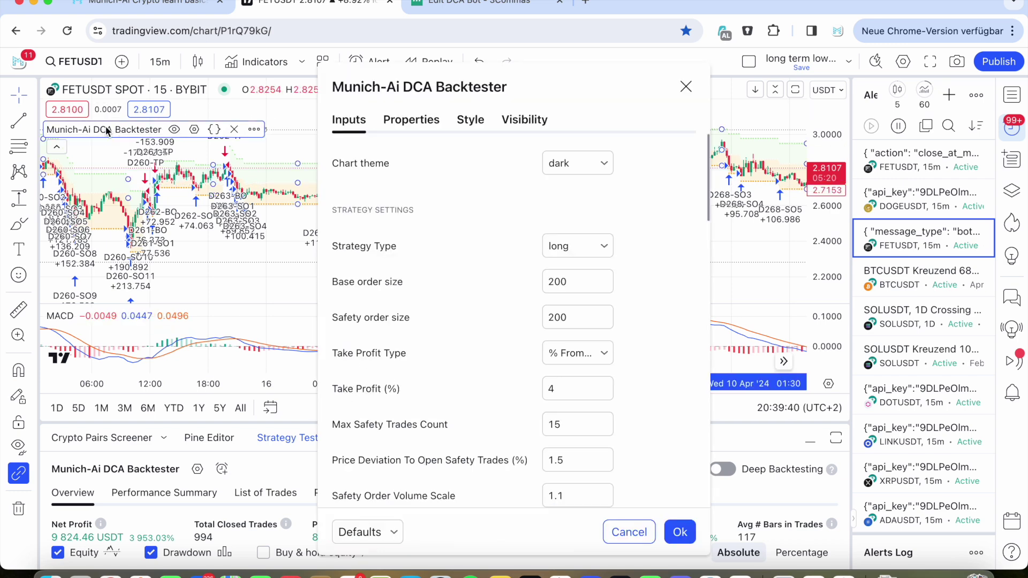
scroll(480, 392, "down", 1)
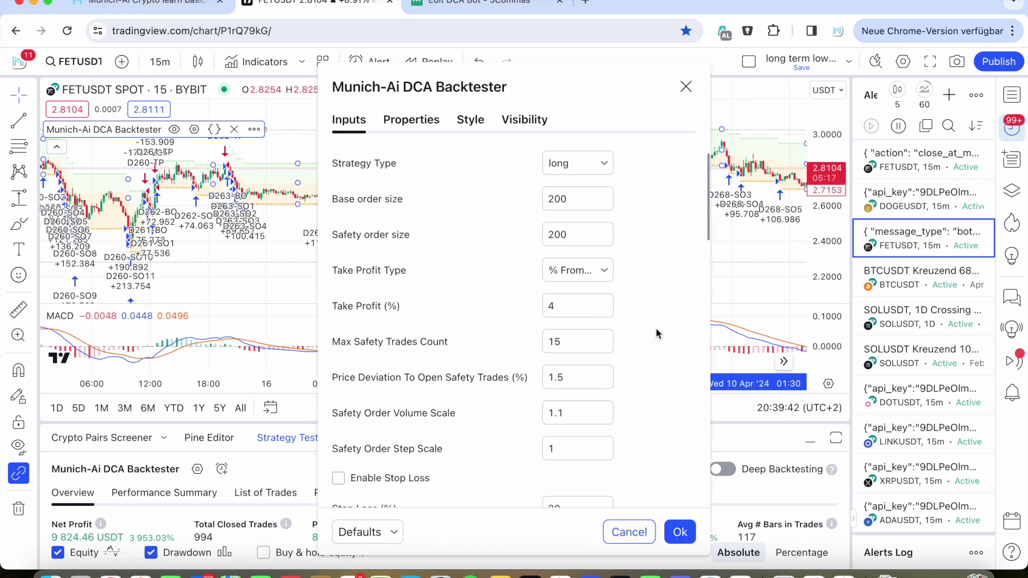
left_click(510, 7)
scroll(384, 245, "down", 15)
scroll(365, 316, "up", 7)
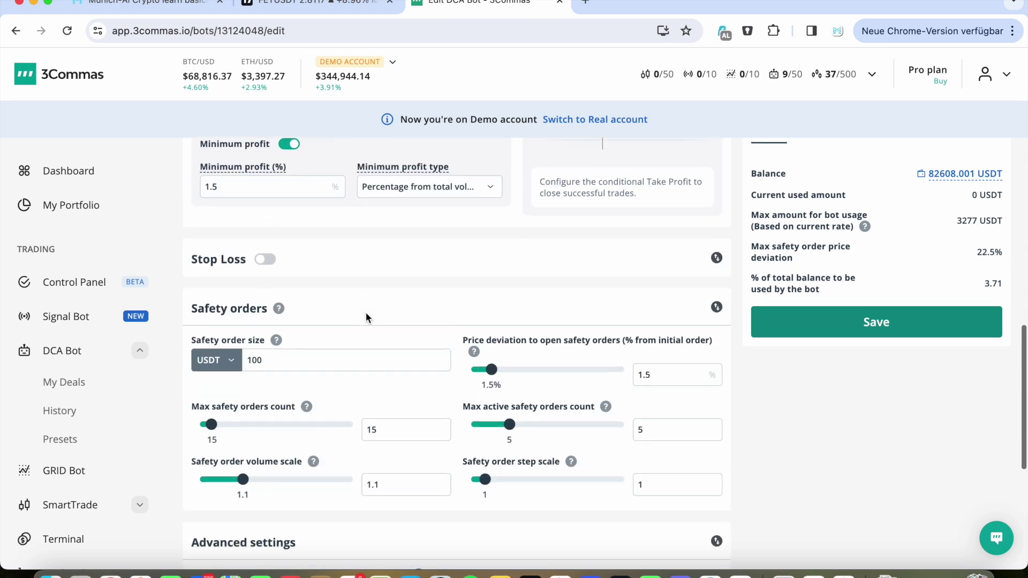
scroll(365, 318, "down", 1)
- Set the backtester's Deal start type to RSI and apply the settings
left_click(316, 6)
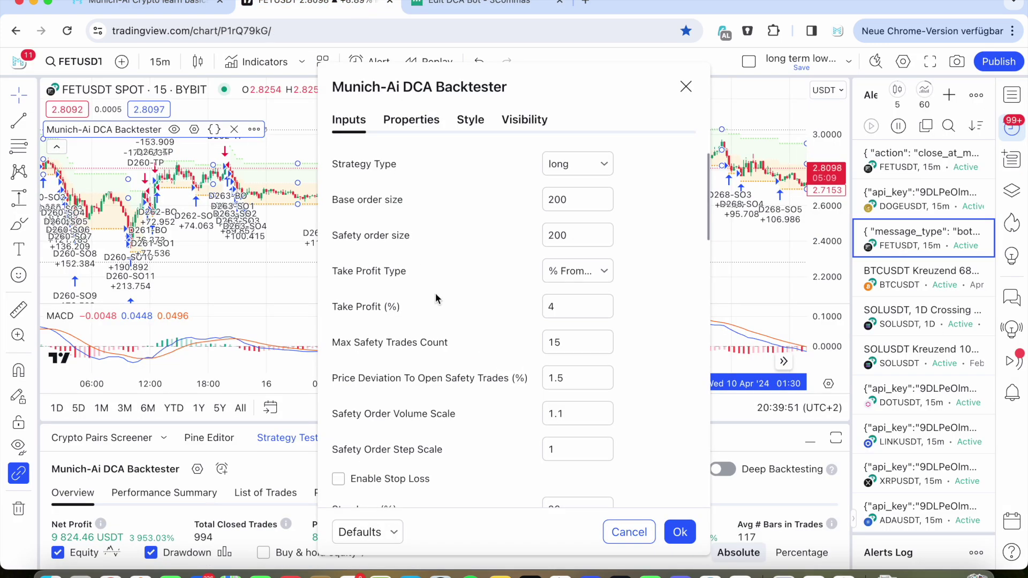
scroll(437, 298, "up", 3)
scroll(436, 298, "down", 4)
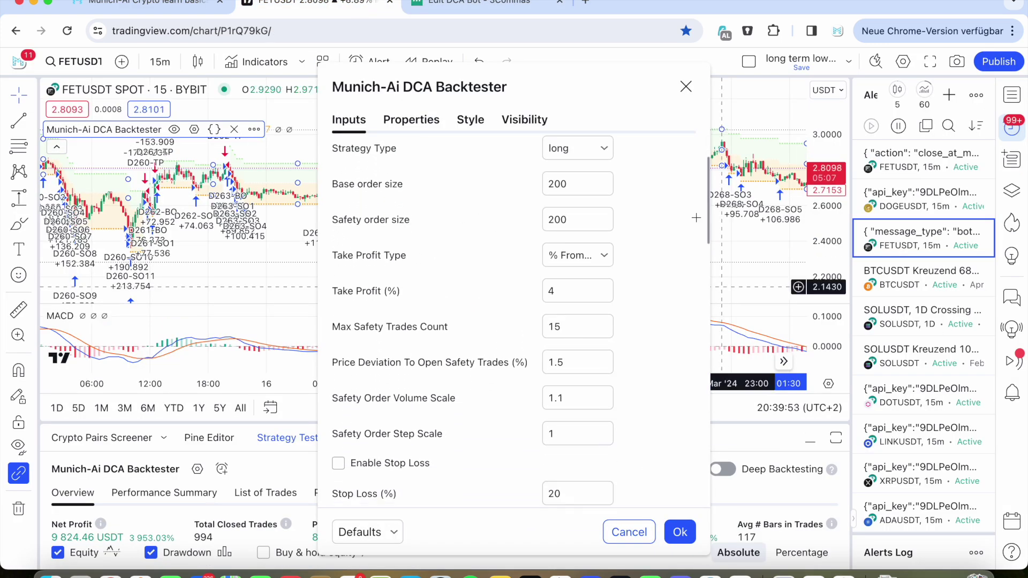
scroll(562, 349, "down", 10)
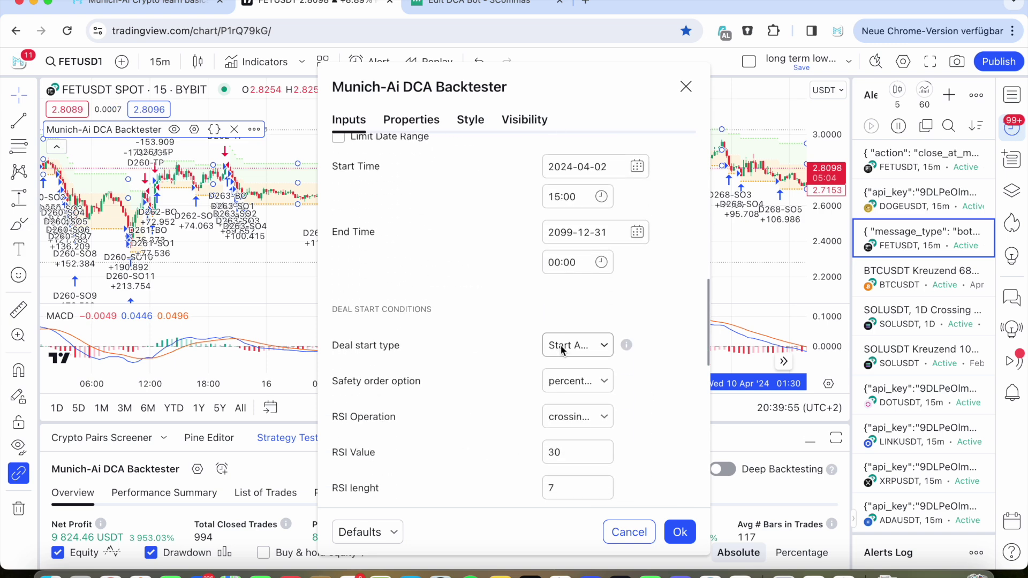
left_click(562, 349)
left_click(558, 369)
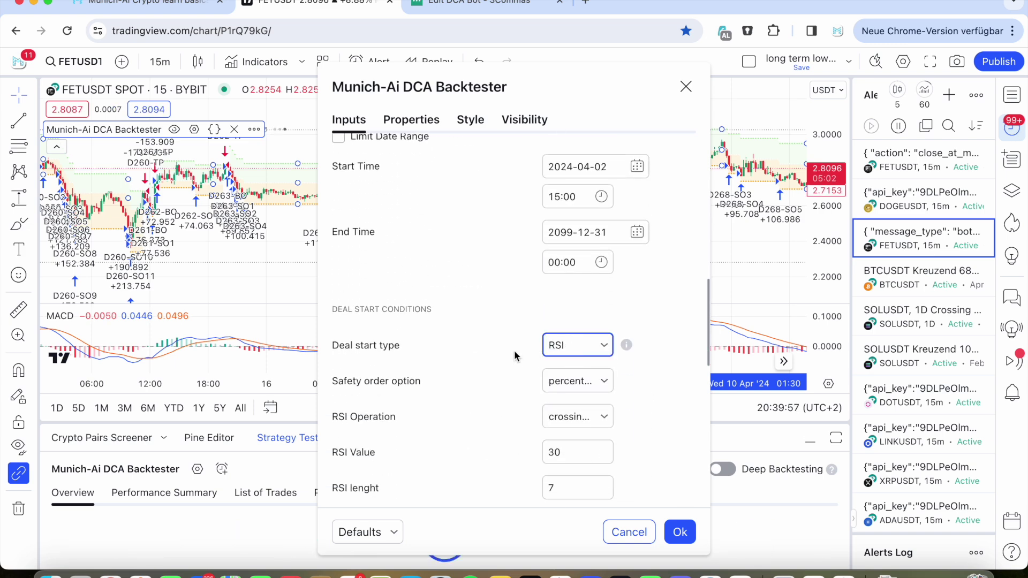
left_click(680, 531)
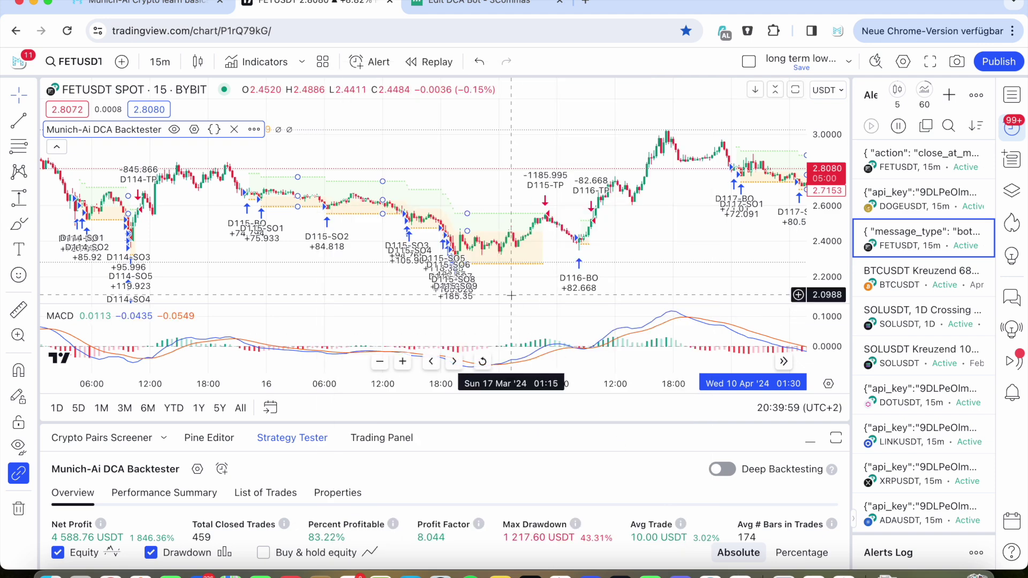
- Add an alert on the backtester and select its 3Commas trading_view webhook URL
scroll(322, 225, "down", 2)
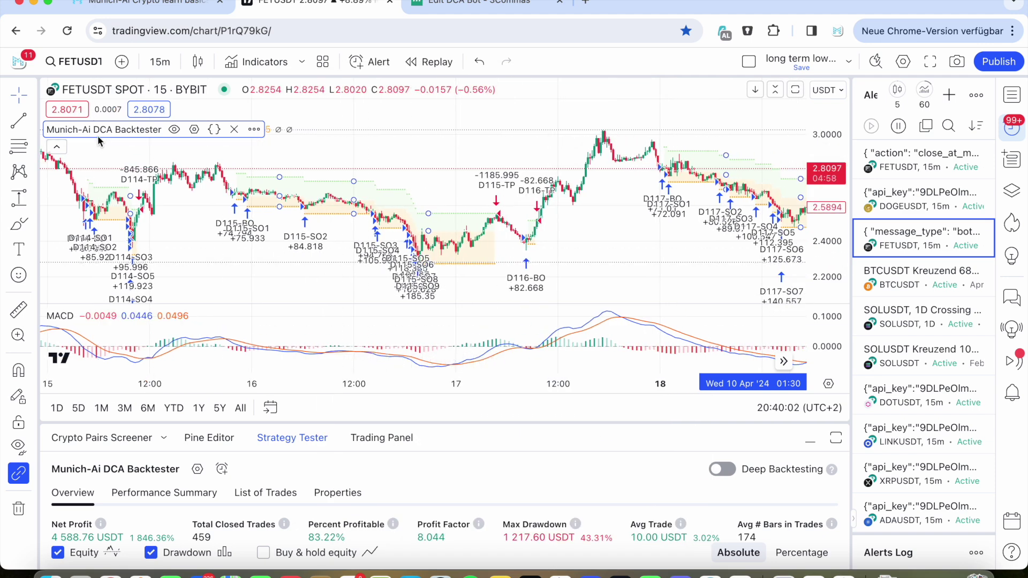
left_click(255, 131)
left_click(295, 155)
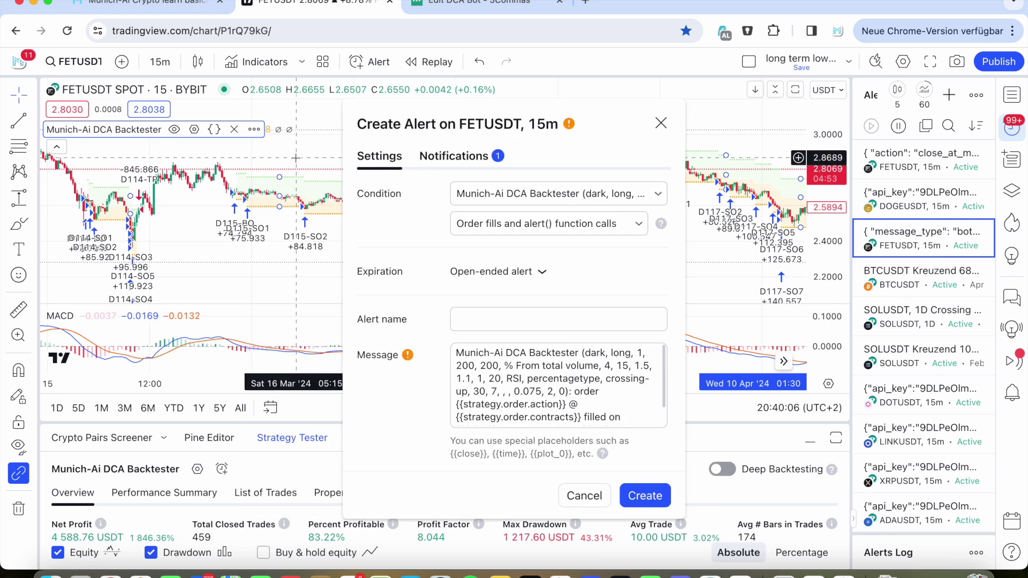
left_click_drag(510, 124, 434, 104)
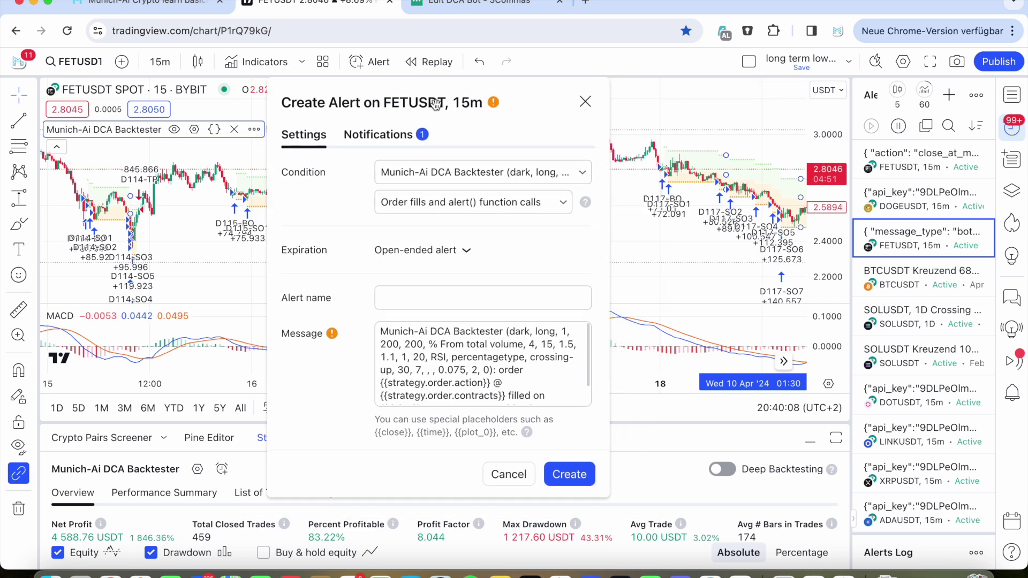
left_click(382, 134)
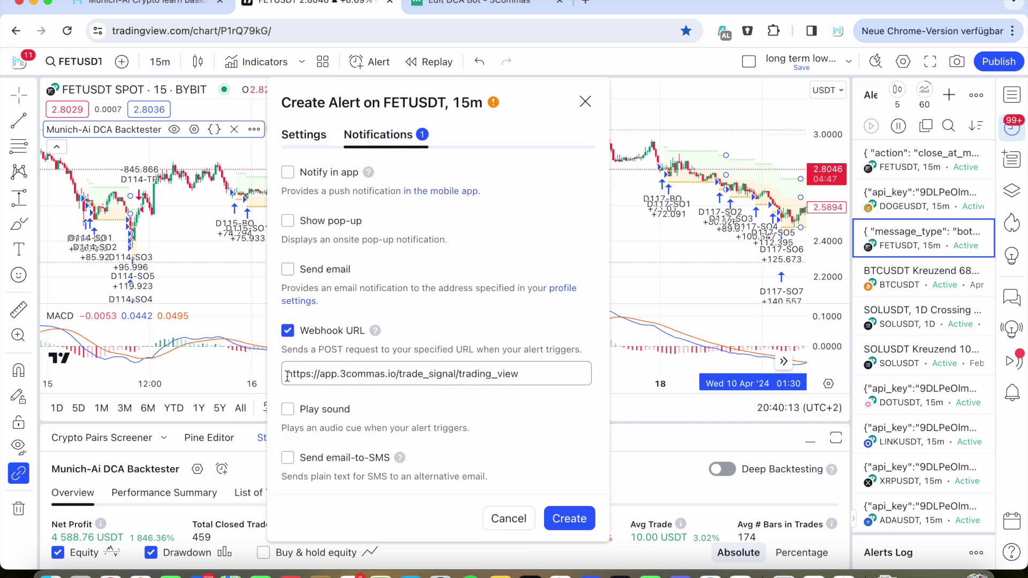
left_click_drag(288, 377, 523, 375)
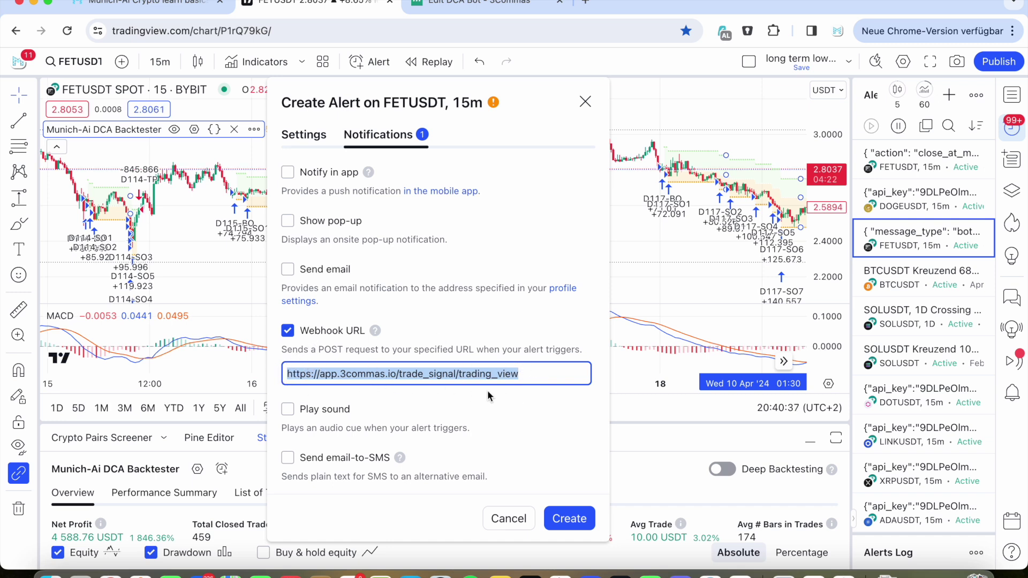
- Keep the alert trigger set to order fills and alert() function calls
left_click(303, 136)
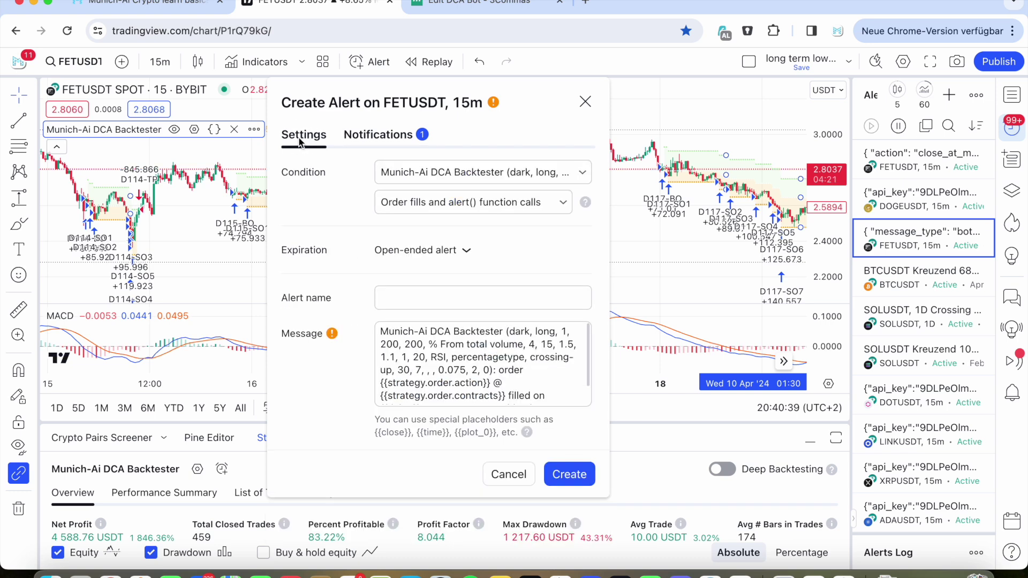
left_click(415, 201)
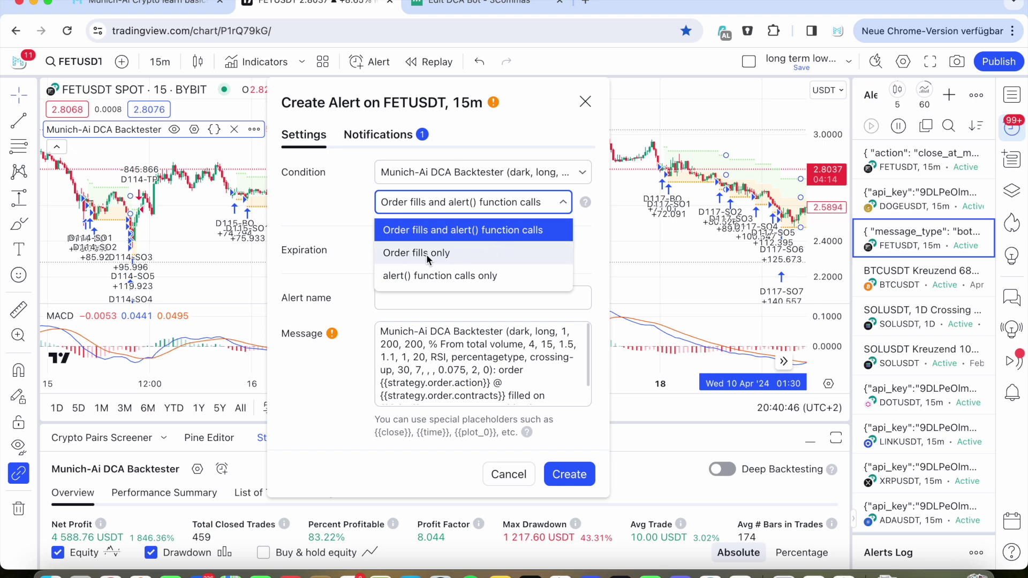
left_click(355, 247)
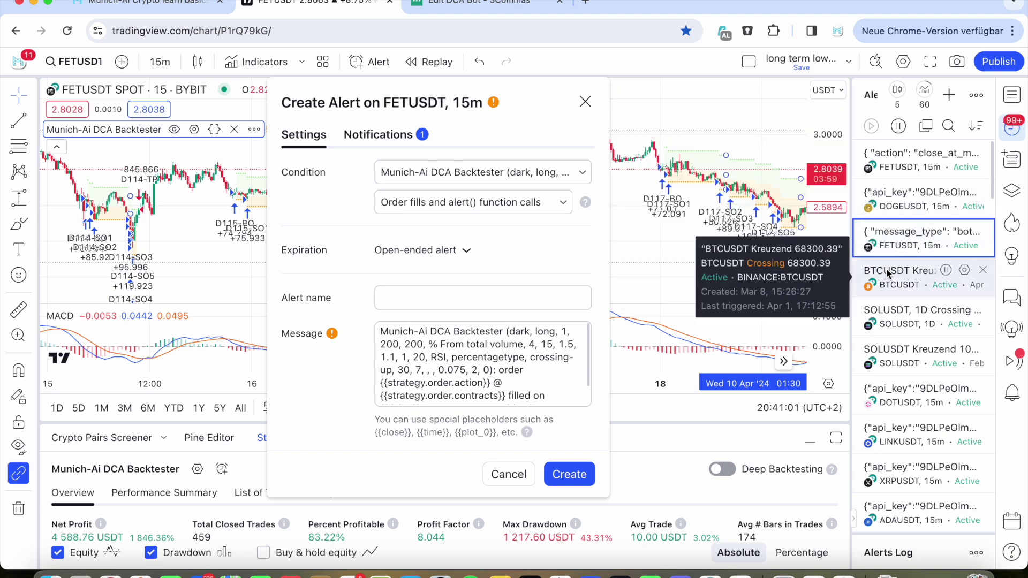
- Stop and restart the FETUSDT bot-start alert in the Alerts panel
mouse_move(919, 237)
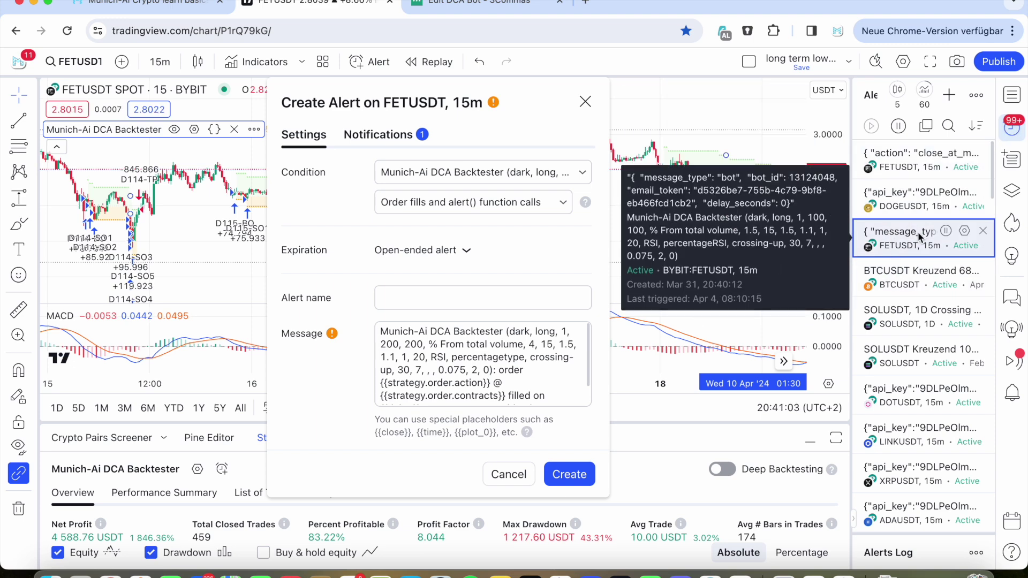
right_click(899, 236)
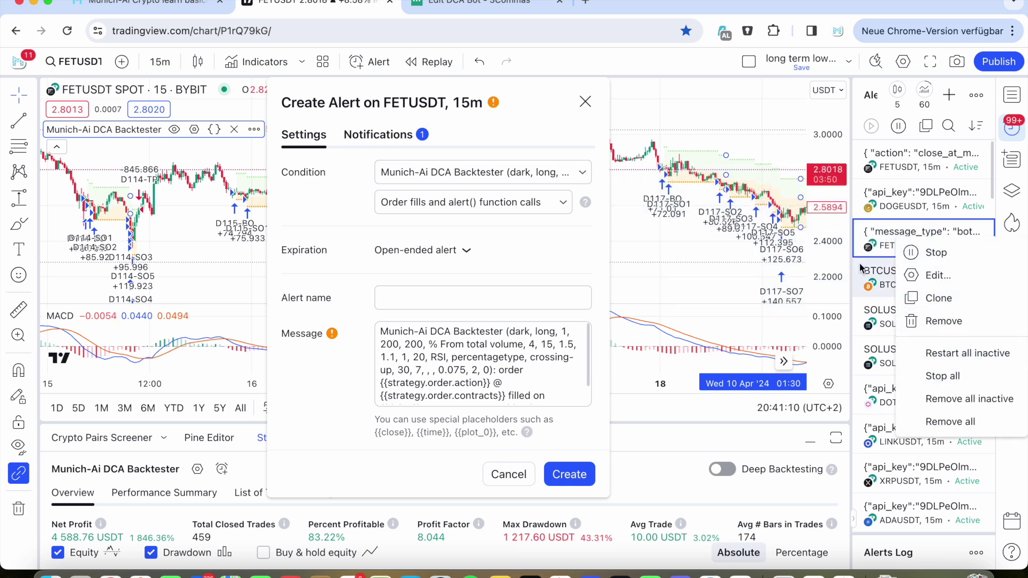
left_click(950, 229)
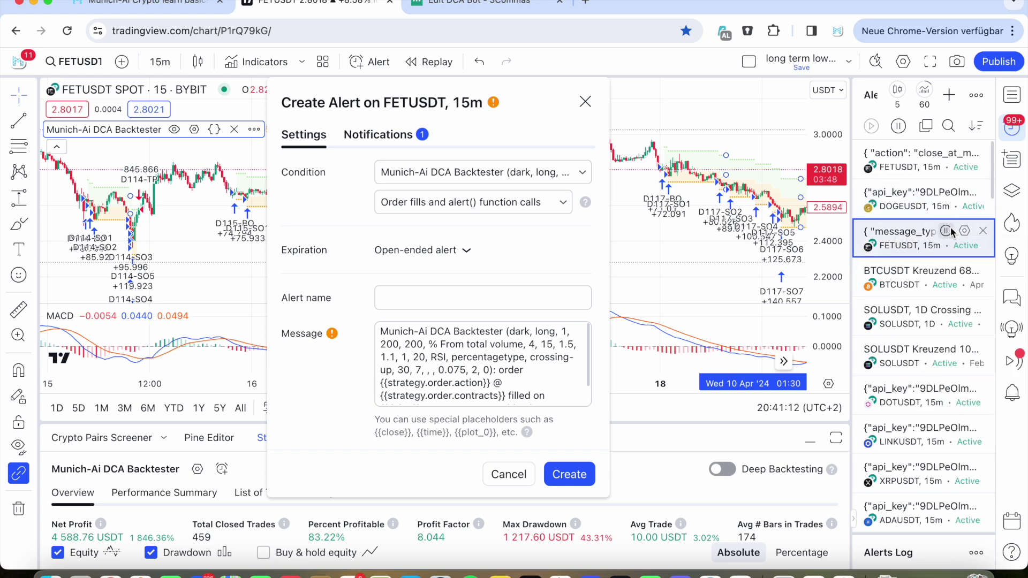
left_click(947, 230)
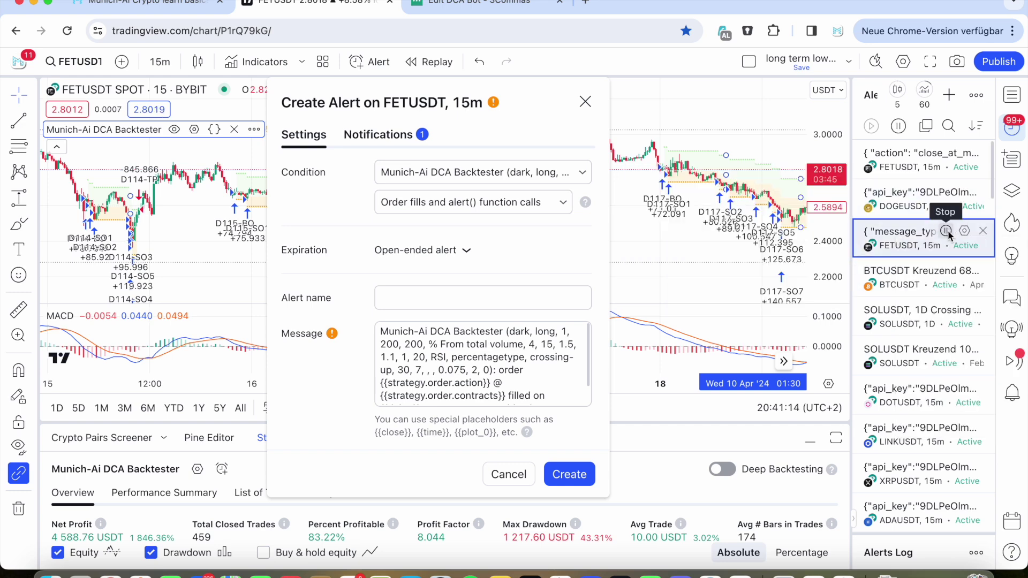
left_click(947, 230)
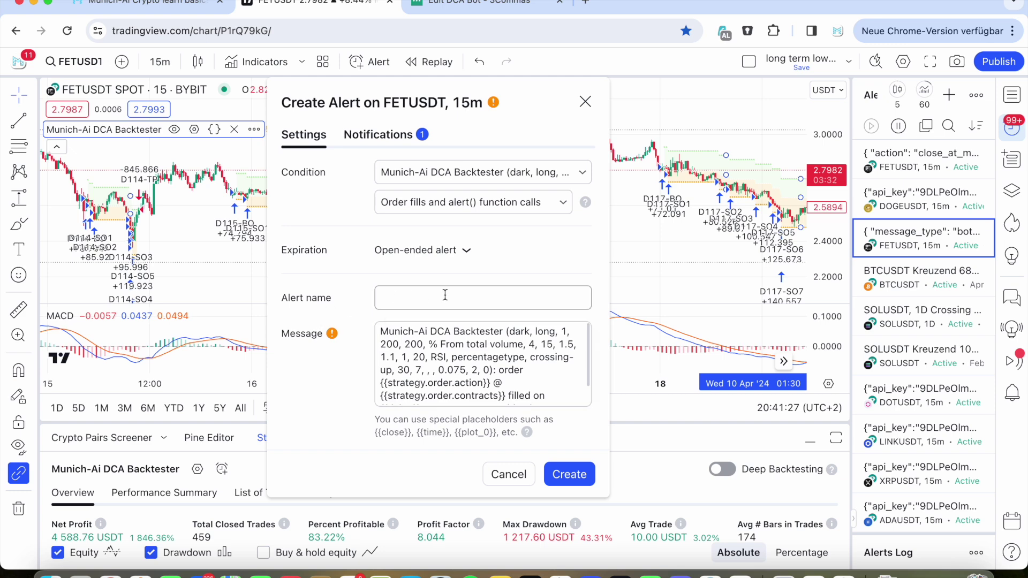
left_click(447, 7)
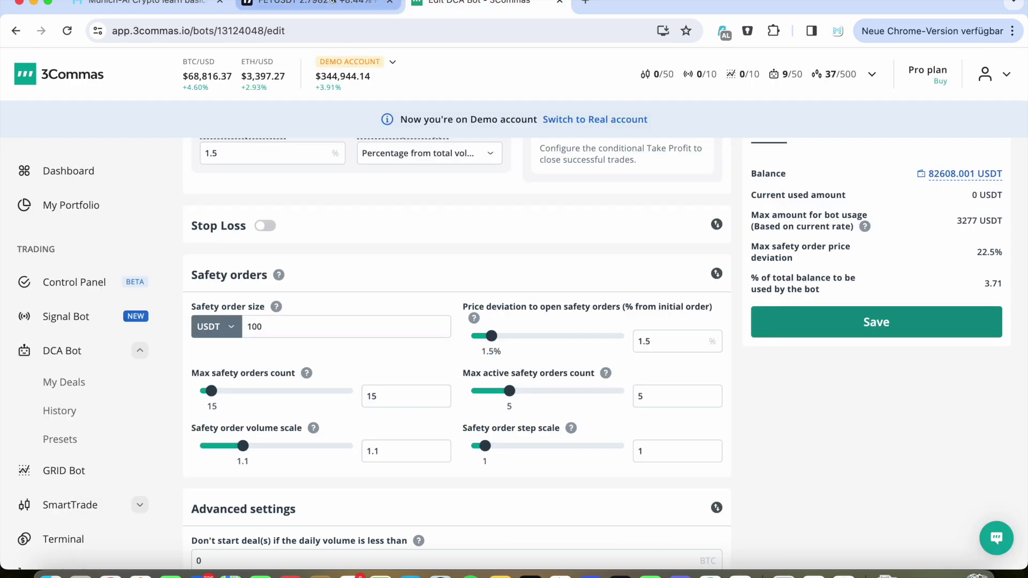
- Copy the 'Message for deal start signal' from the 3Commas bot information page
left_click(316, 5)
left_click(452, 2)
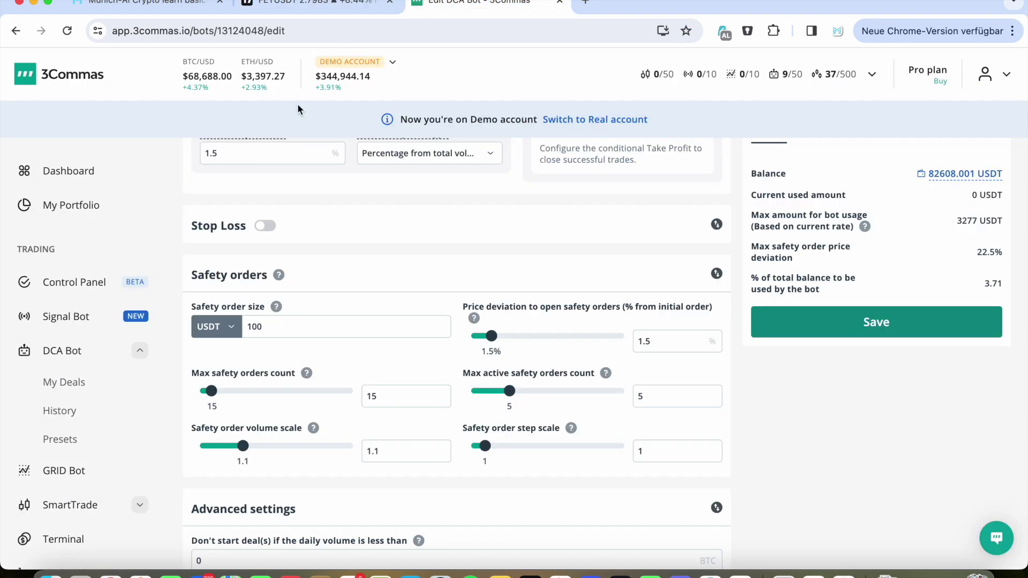
scroll(325, 217, "up", 10)
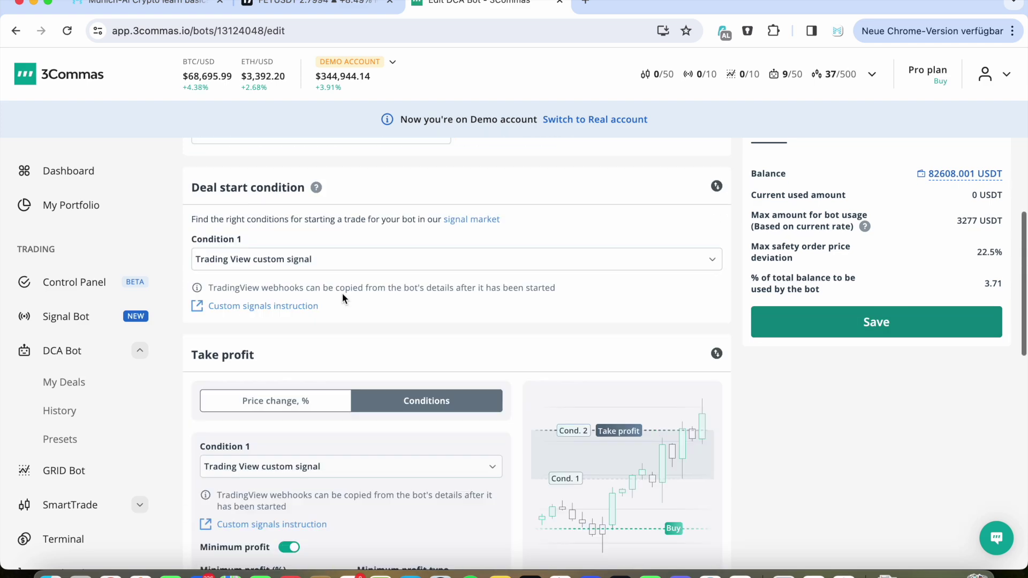
left_click(15, 31)
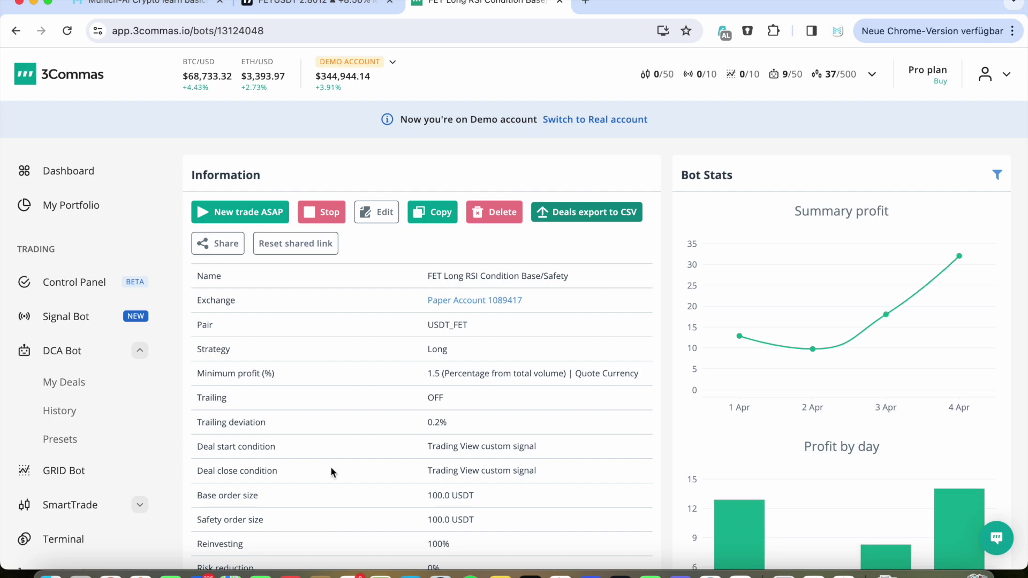
scroll(349, 324, "down", 10)
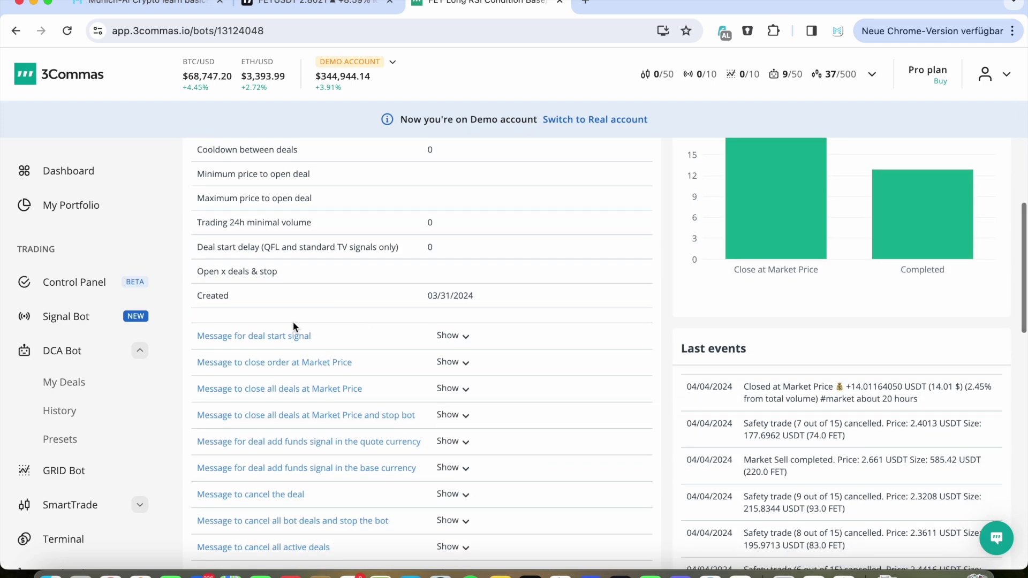
scroll(294, 332, "down", 3)
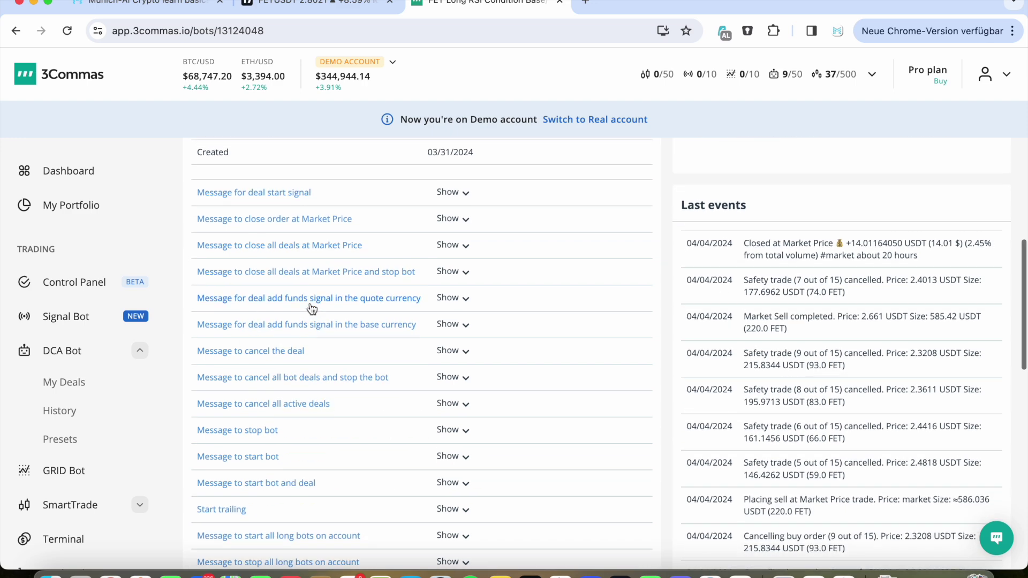
scroll(279, 332, "up", 3)
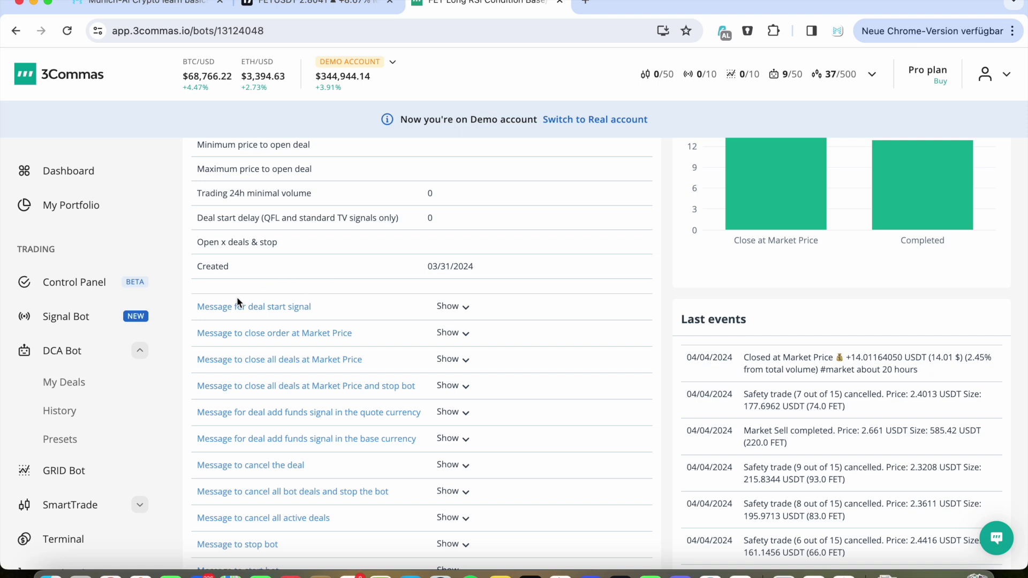
left_click(245, 311)
left_click(316, 4)
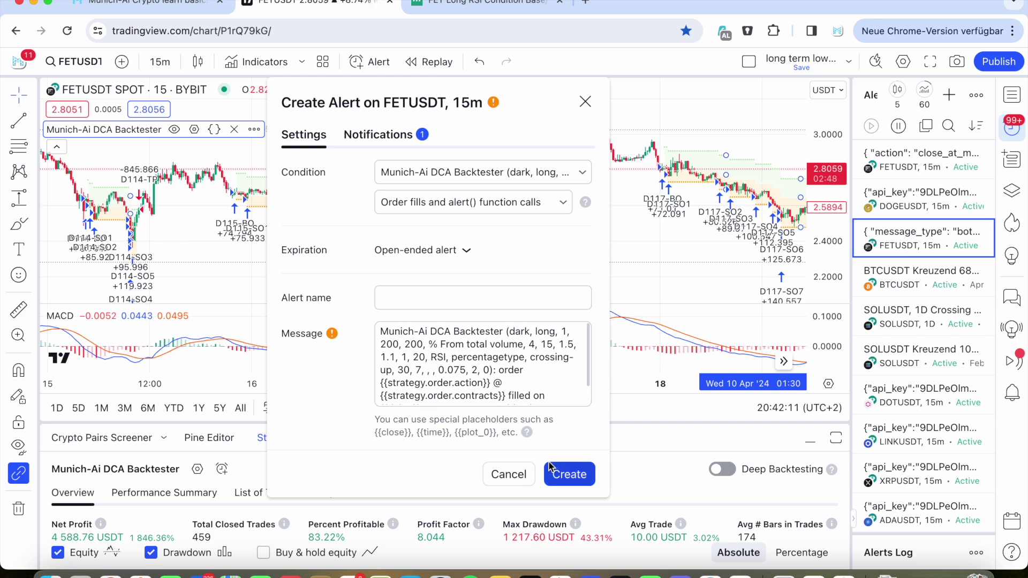
- Cancel the unfinished FETUSDT alert and return to the 3Commas bot page
left_click(508, 475)
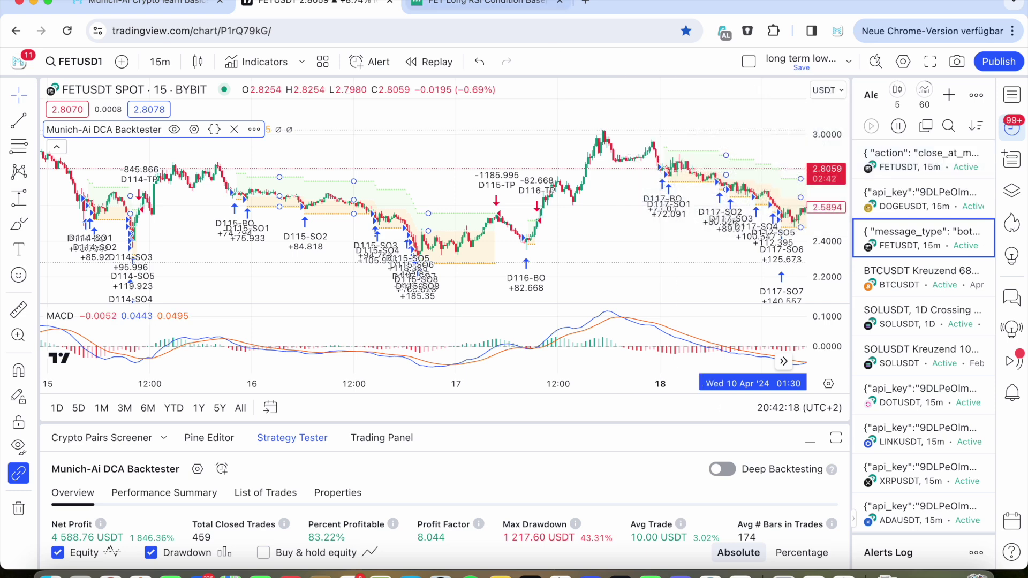
left_click(477, 3)
scroll(275, 252, "up", 10)
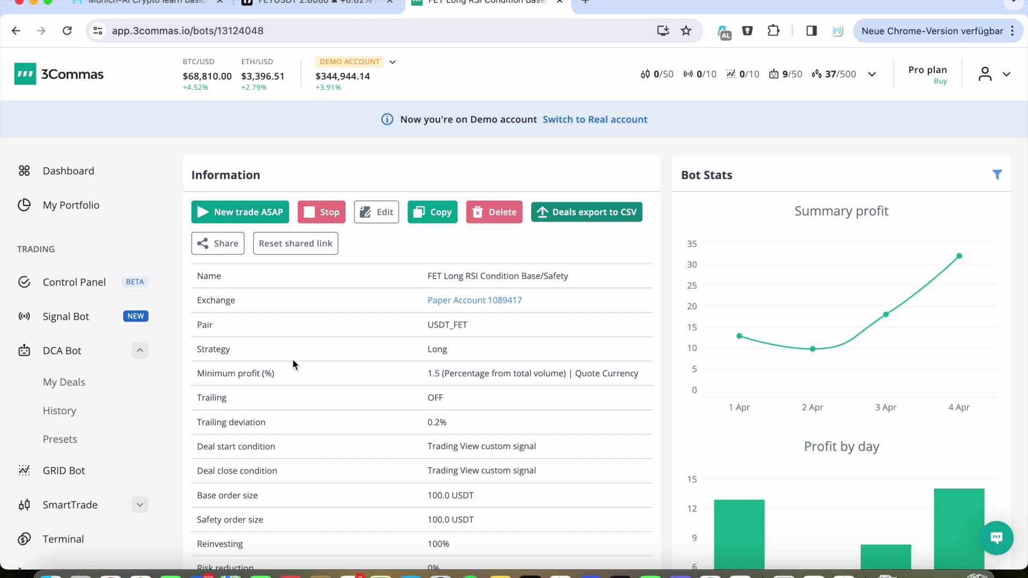
- Scroll through the bot's Information table, then return to the FETUSDT chart
scroll(292, 358, "down", 1)
scroll(323, 368, "down", 12)
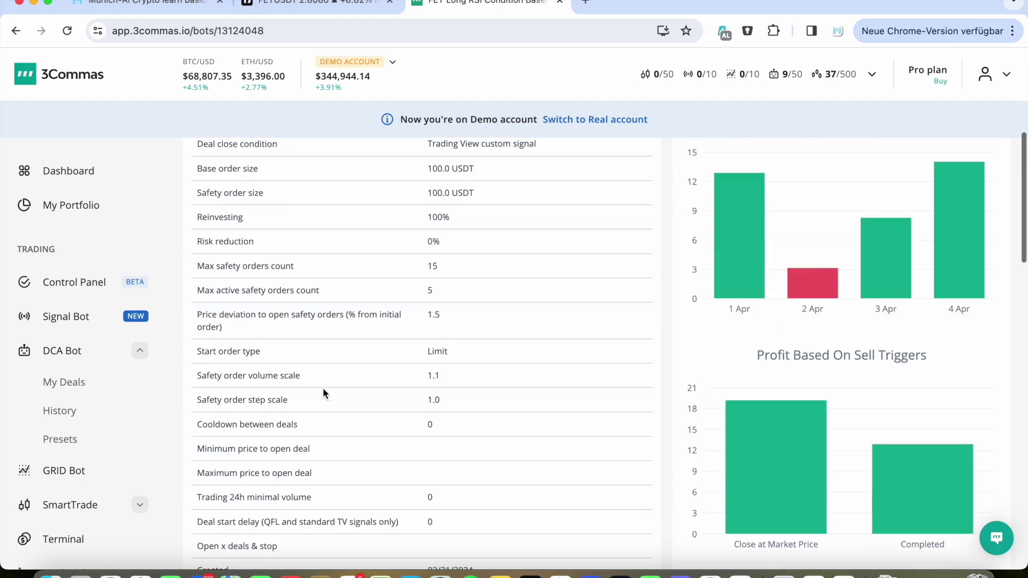
left_click(294, 7)
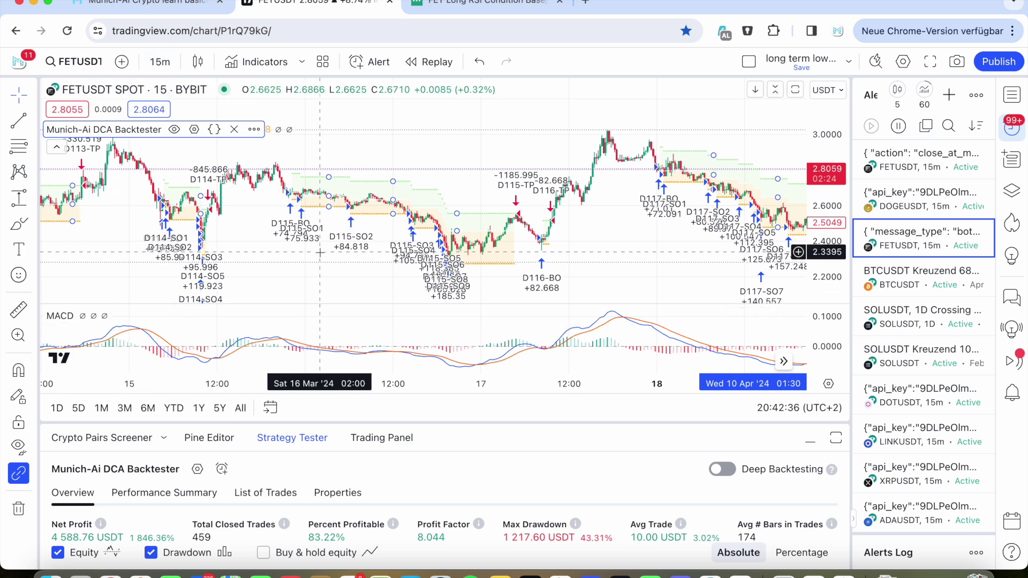
- Change the Munich-Ai DCA Backtester's Deal start type from RSI to Start ASAP and apply it
double_click(125, 129)
scroll(458, 358, "down", 10)
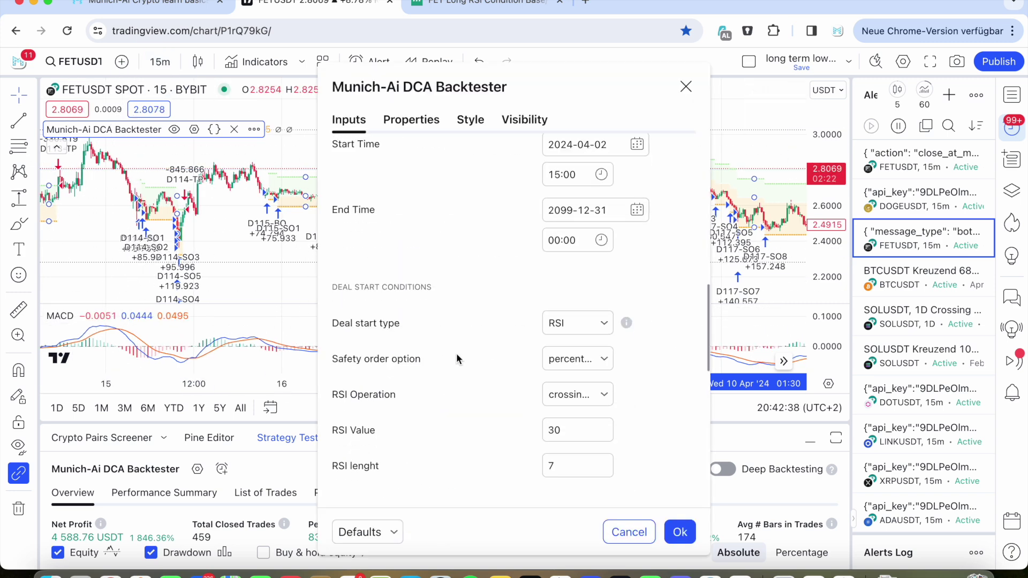
left_click(555, 241)
left_click(575, 291)
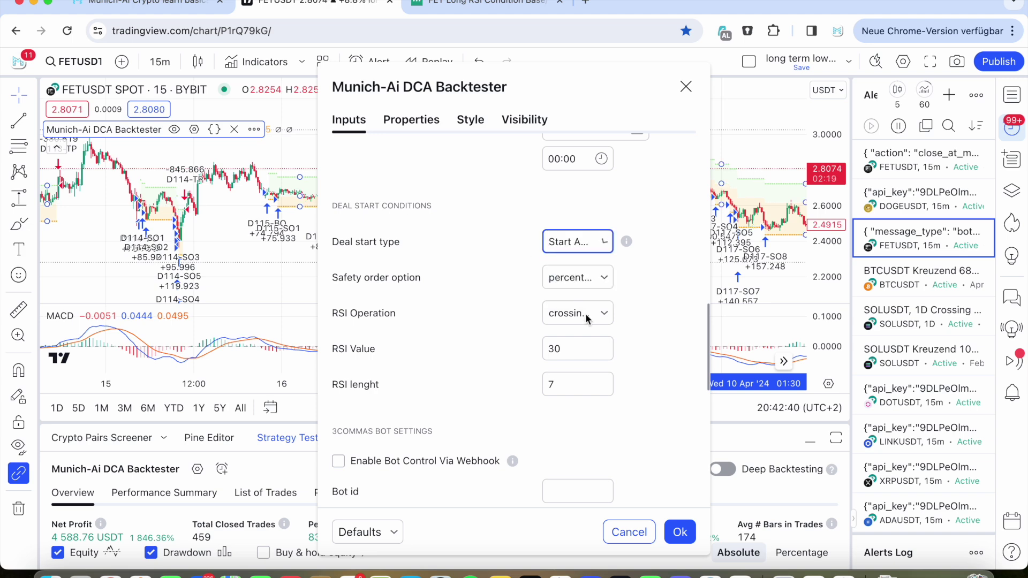
left_click(679, 532)
scroll(577, 240, "up", 2)
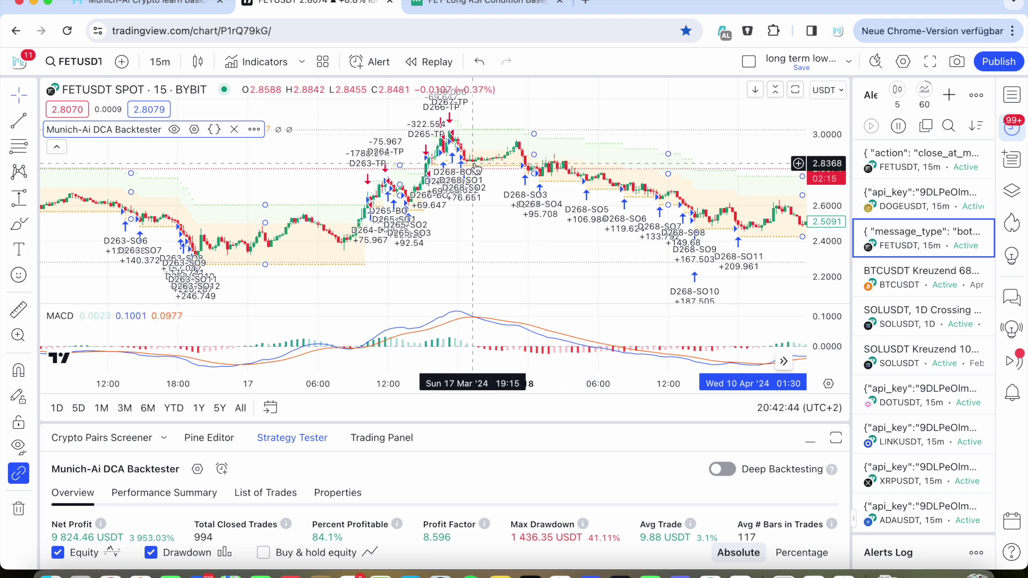
scroll(472, 154, "left", 2)
scroll(472, 153, "left", 1)
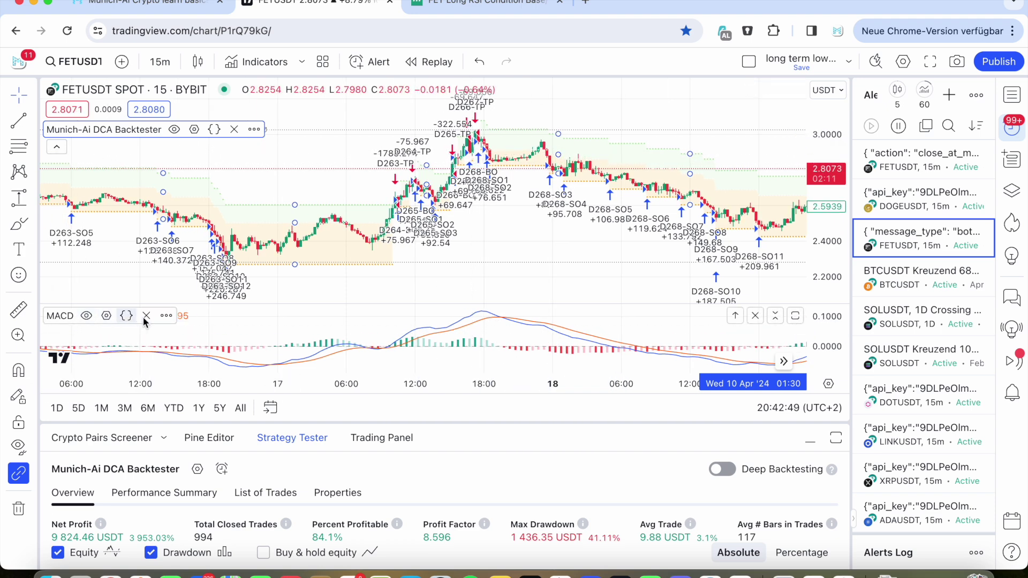
- Start an alert on MACD, confirm its webhook notification, then go to the 3Commas bot page
left_click(166, 315)
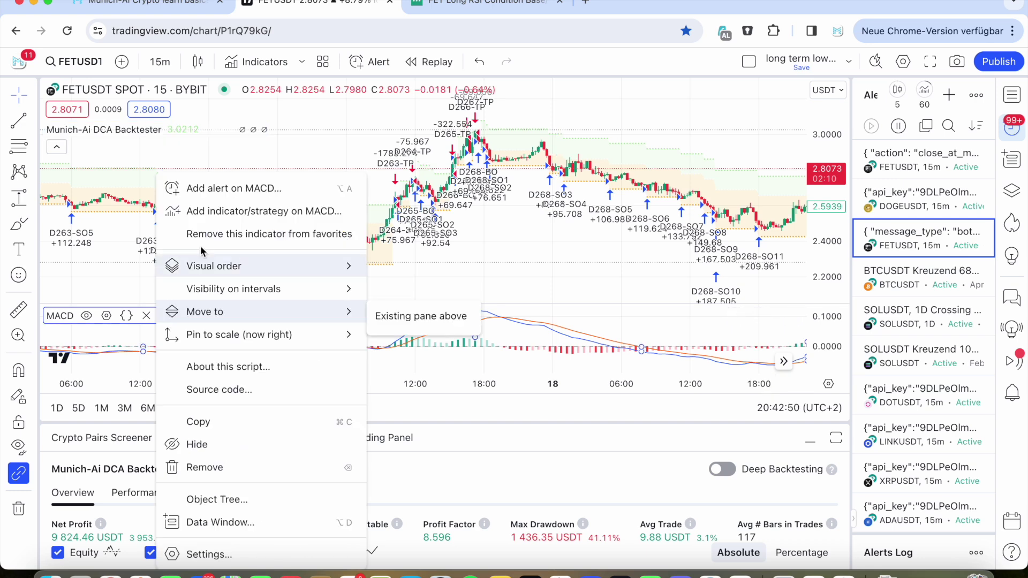
left_click(221, 192)
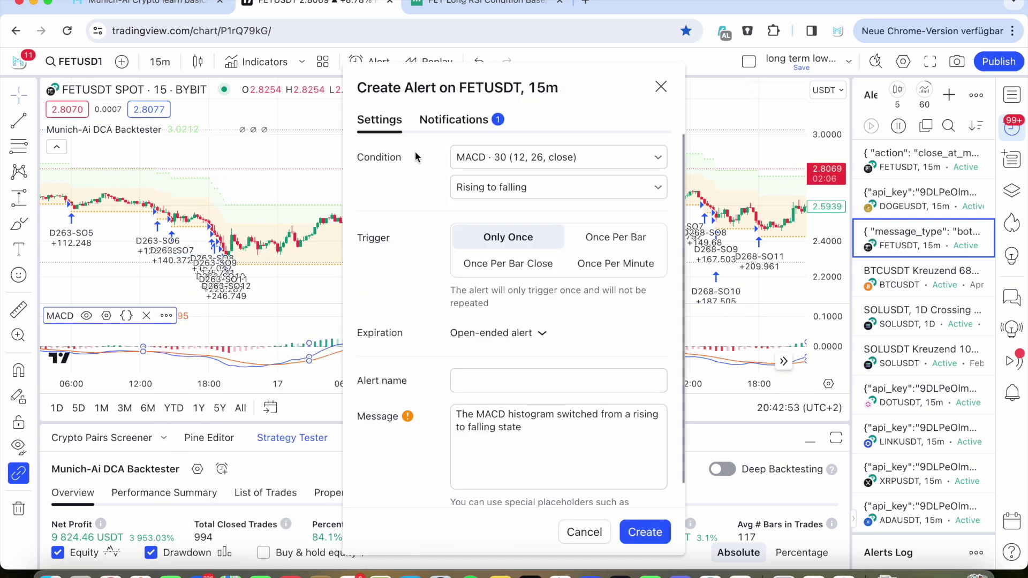
left_click(439, 120)
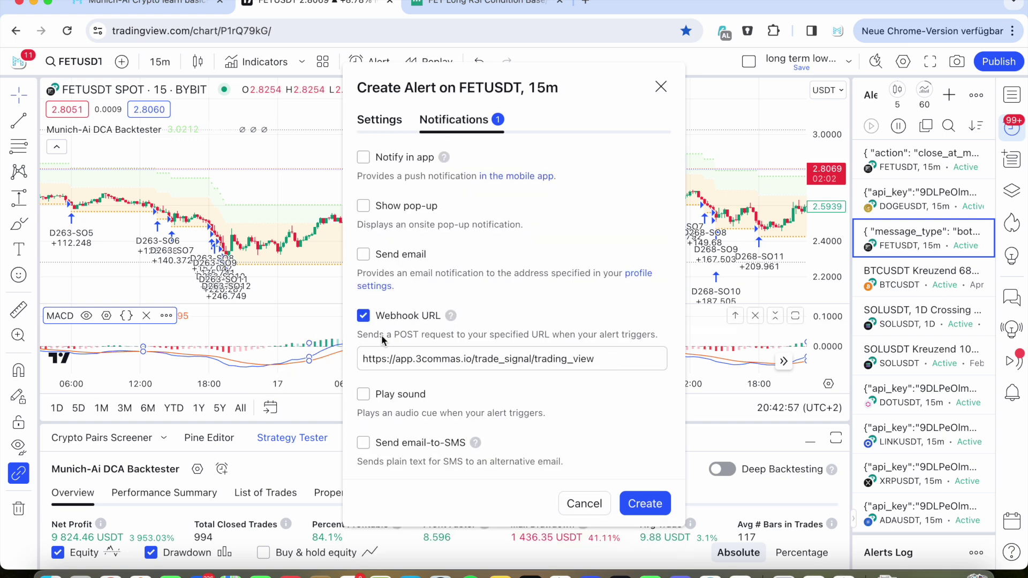
left_click(379, 119)
left_click(468, 6)
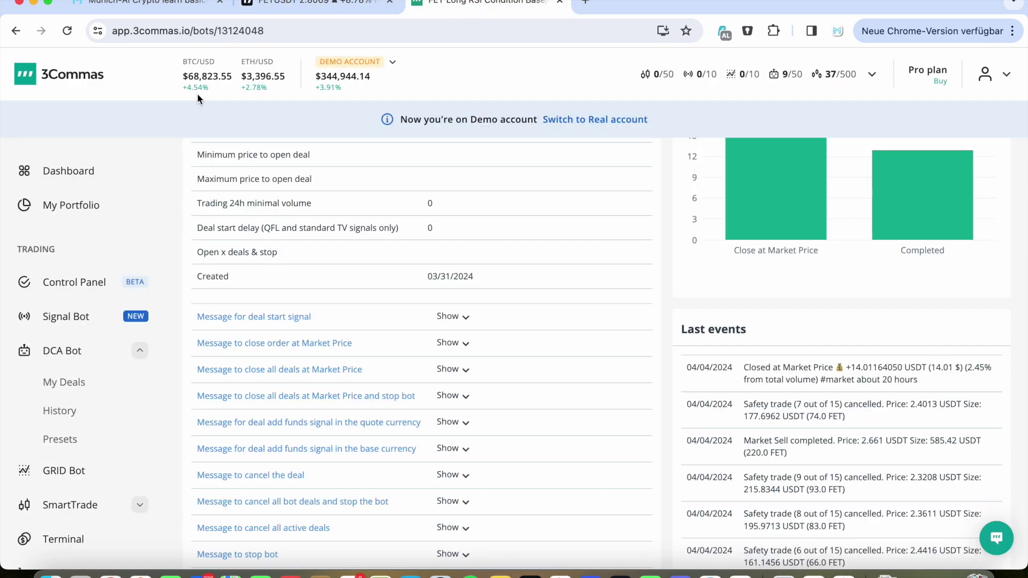
- Copy the 3Commas 'close all deals at Market Price' message and return to TradingView
scroll(289, 317, "down", 2)
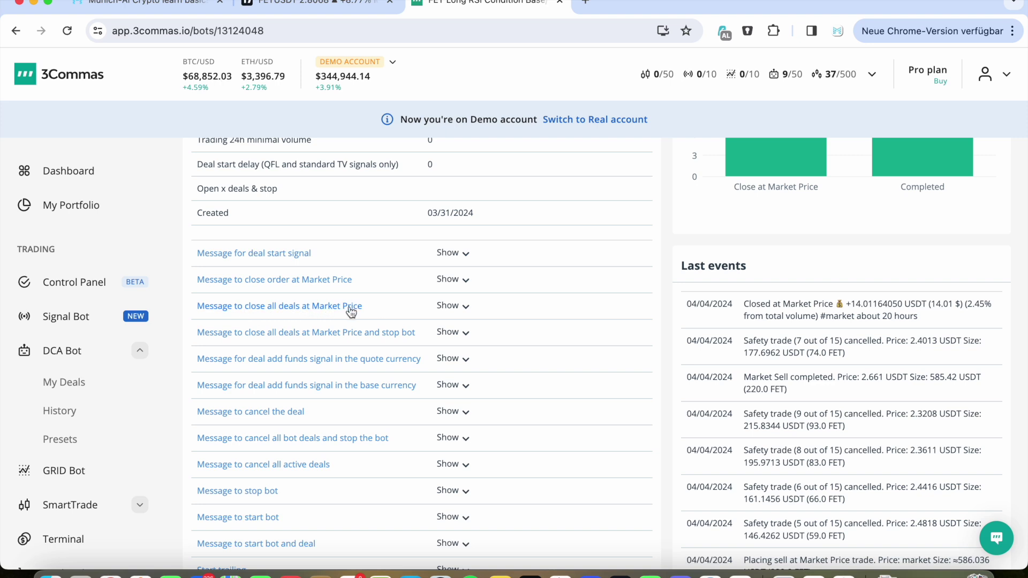
left_click(299, 312)
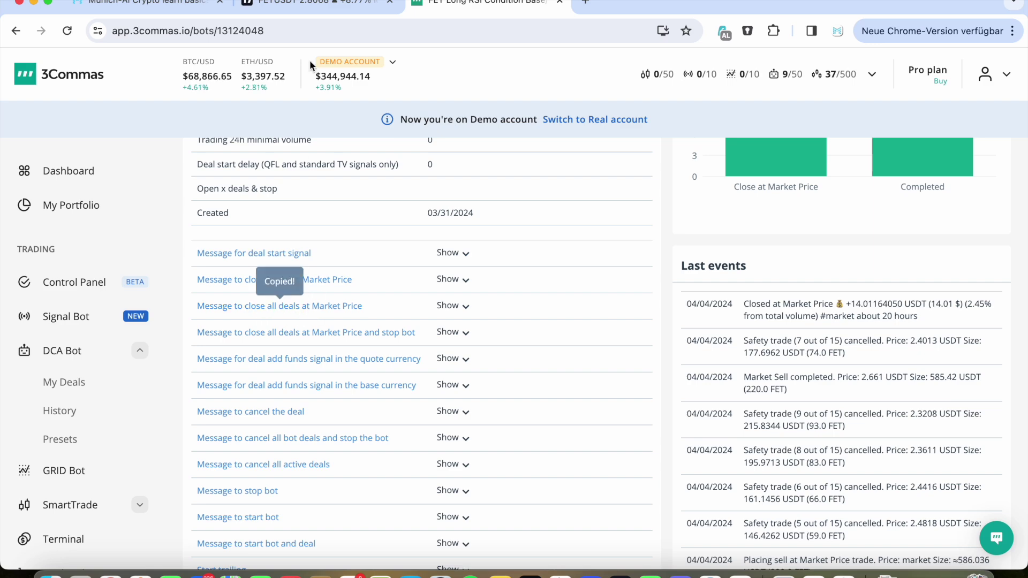
left_click(303, 7)
- Set the MACD alert to Crossing Down MACD · 30, Once Per Bar Close, then cancel it
left_click_drag(537, 440, 452, 415)
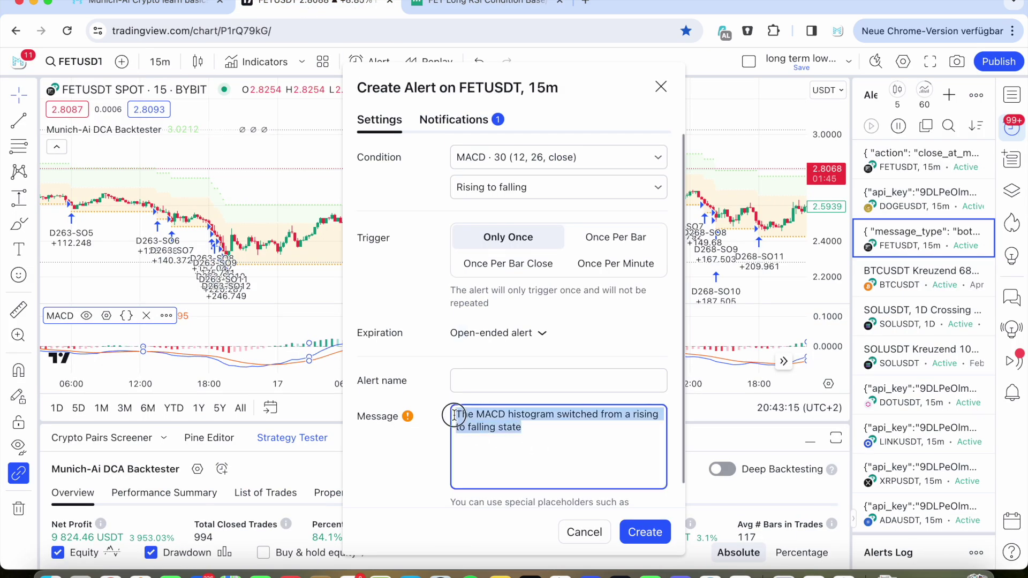
left_click(401, 297)
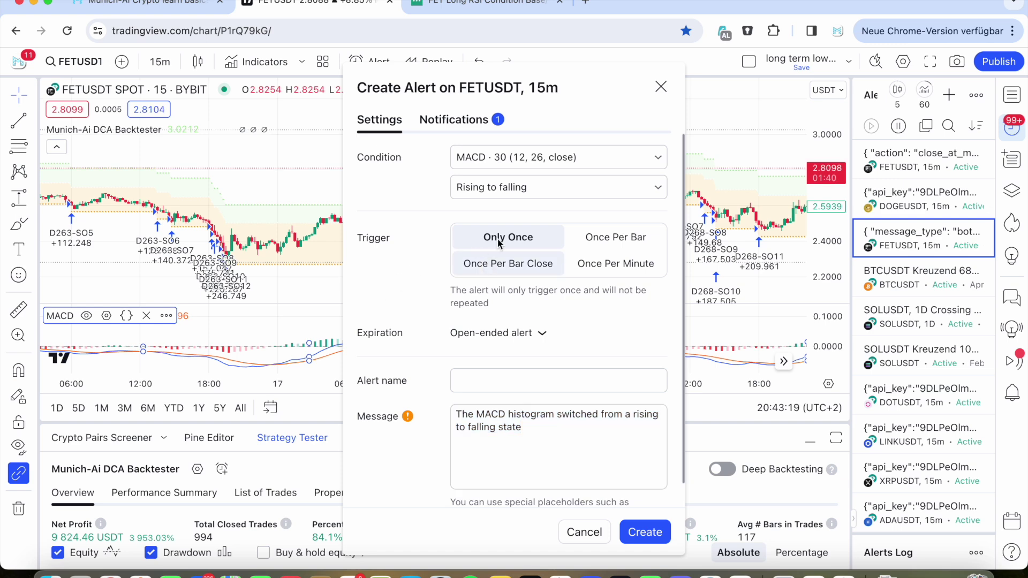
left_click(540, 190)
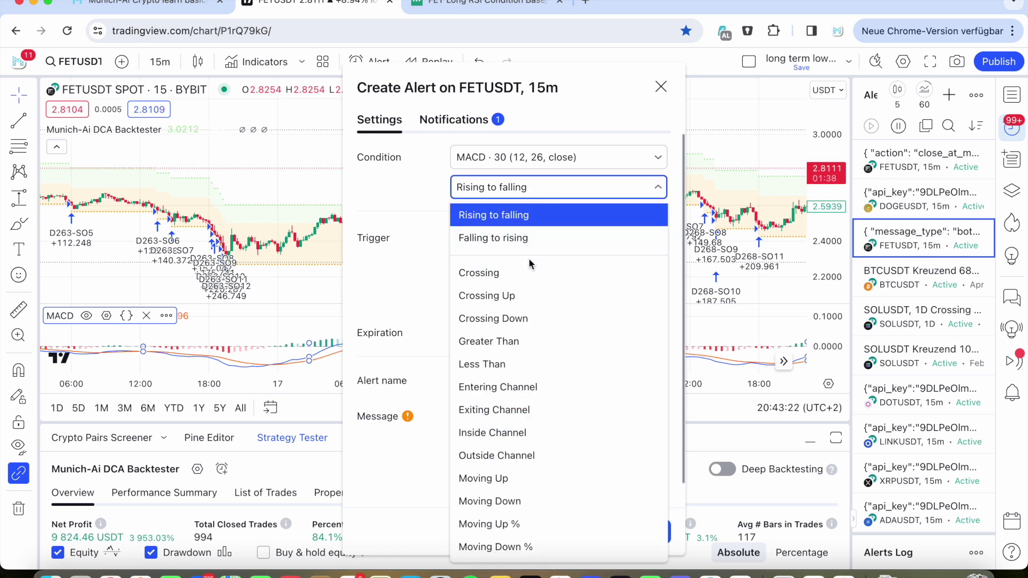
left_click(523, 320)
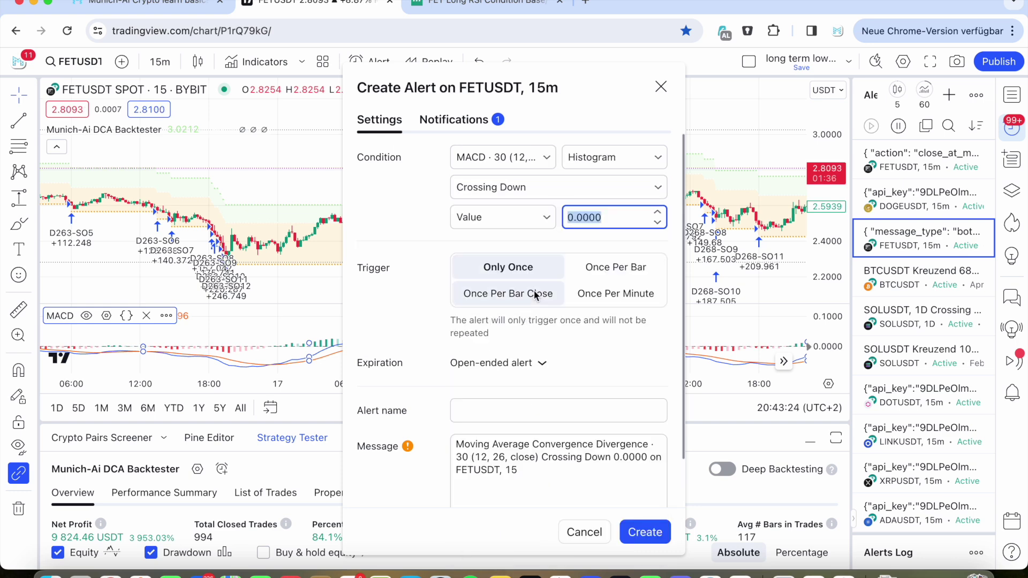
left_click(501, 222)
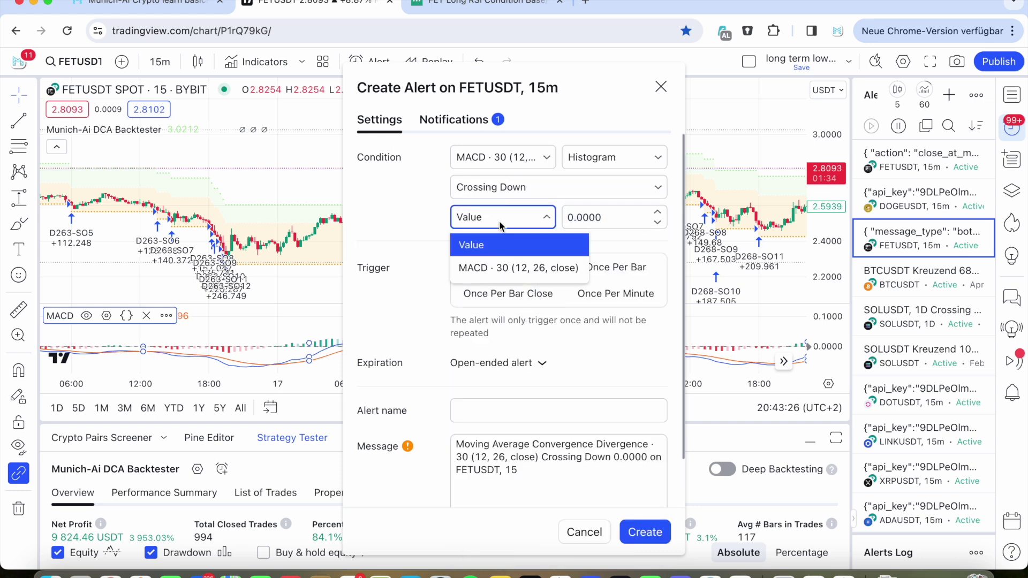
left_click(497, 267)
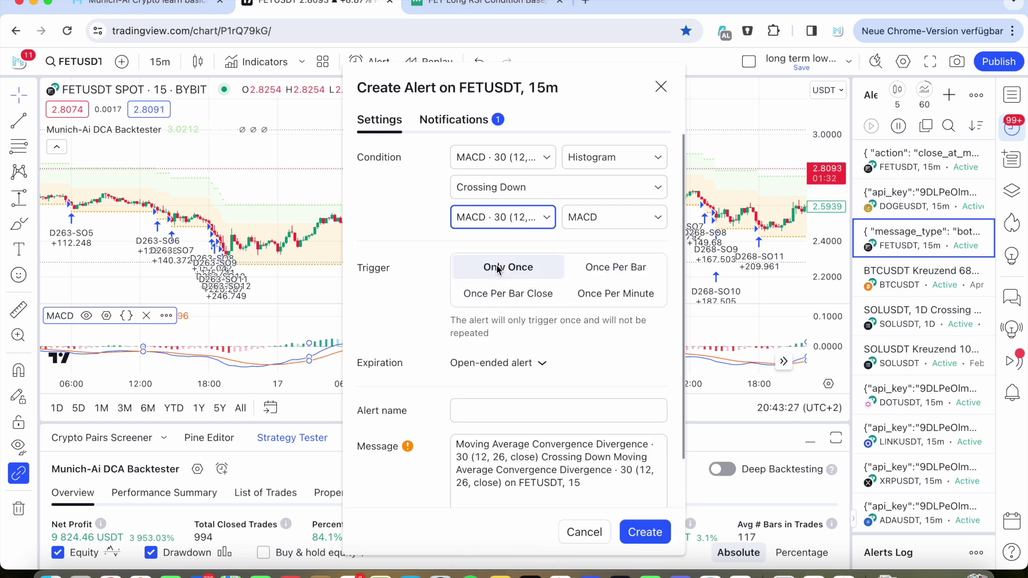
left_click(503, 300)
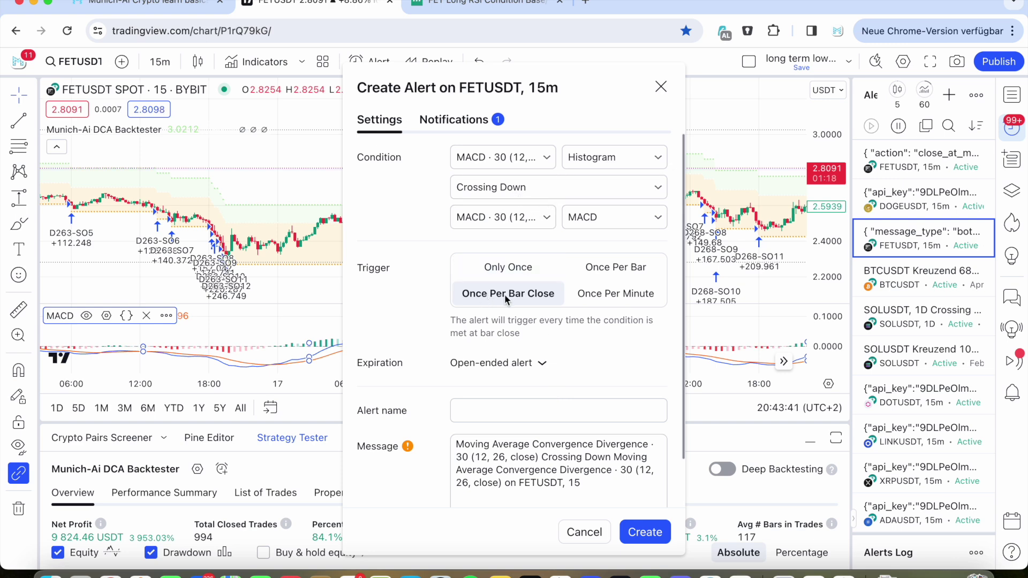
left_click(583, 532)
scroll(509, 214, "up", 5)
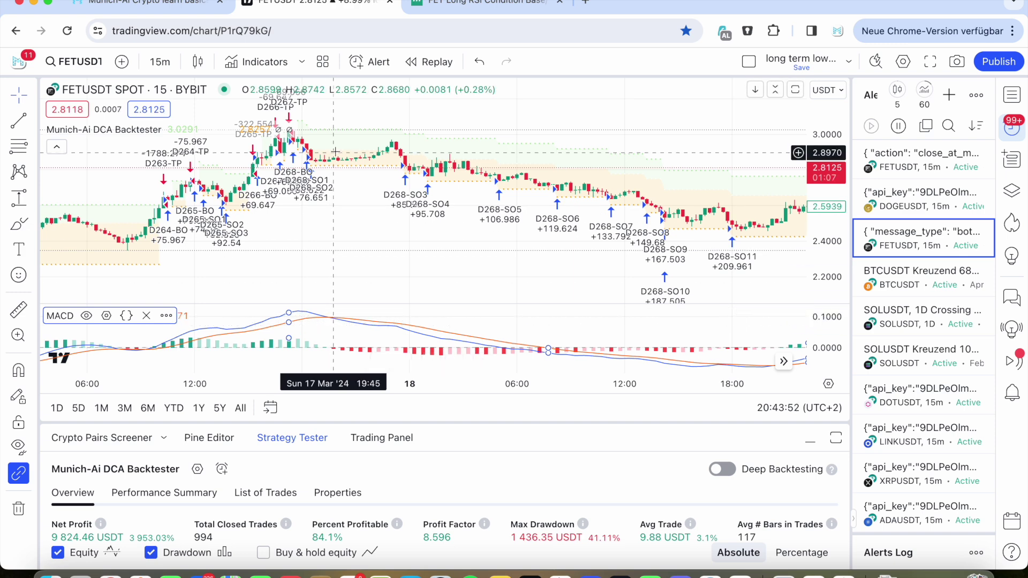
scroll(324, 165, "left", 5)
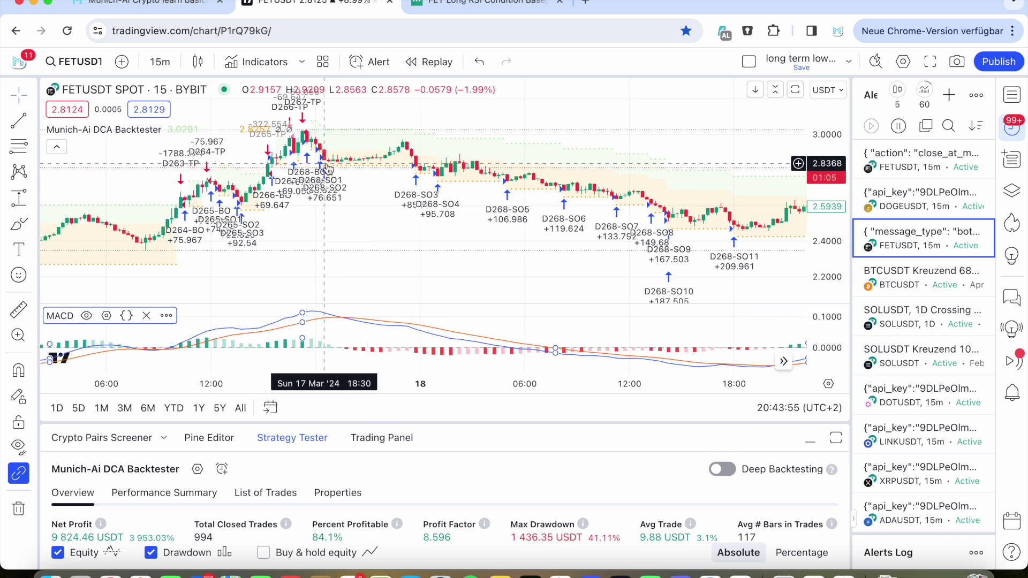
double_click(107, 130)
left_click(684, 87)
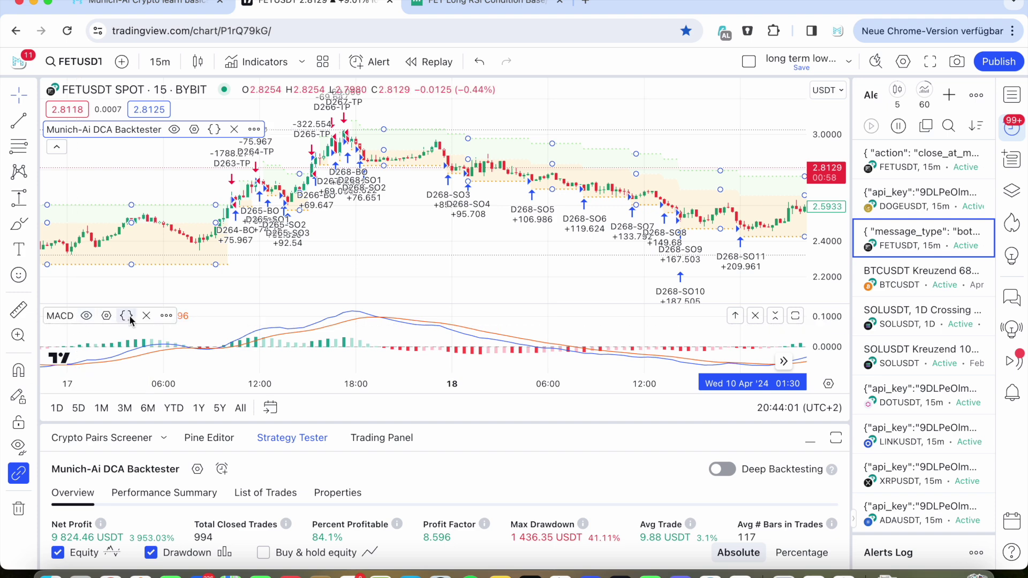
left_click(166, 316)
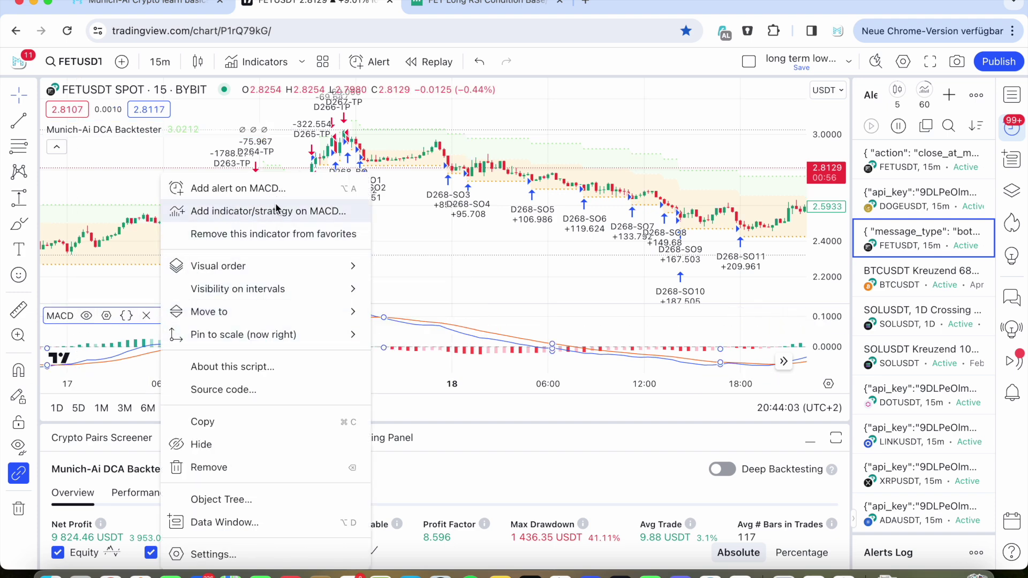
left_click(267, 188)
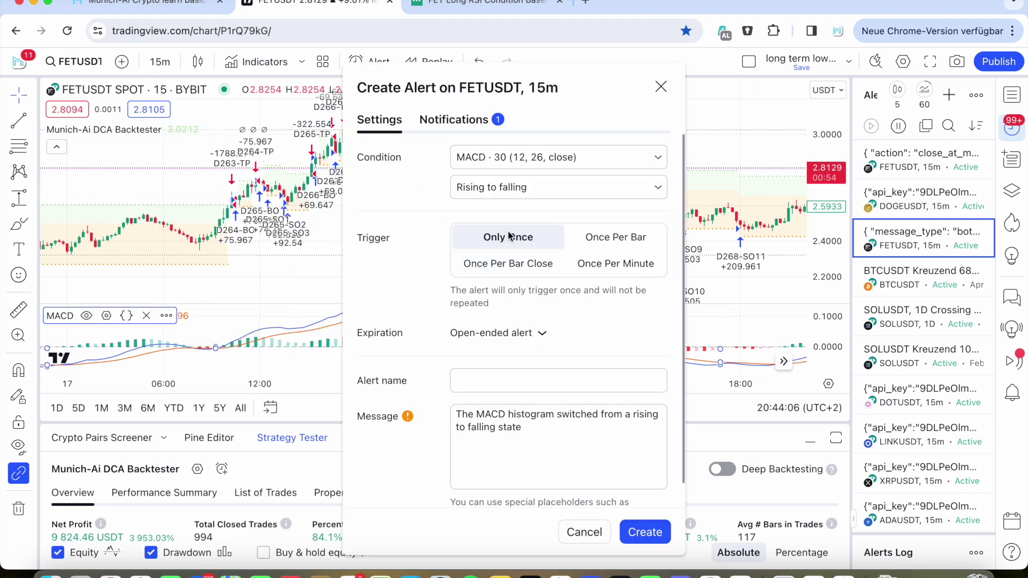
left_click(481, 187)
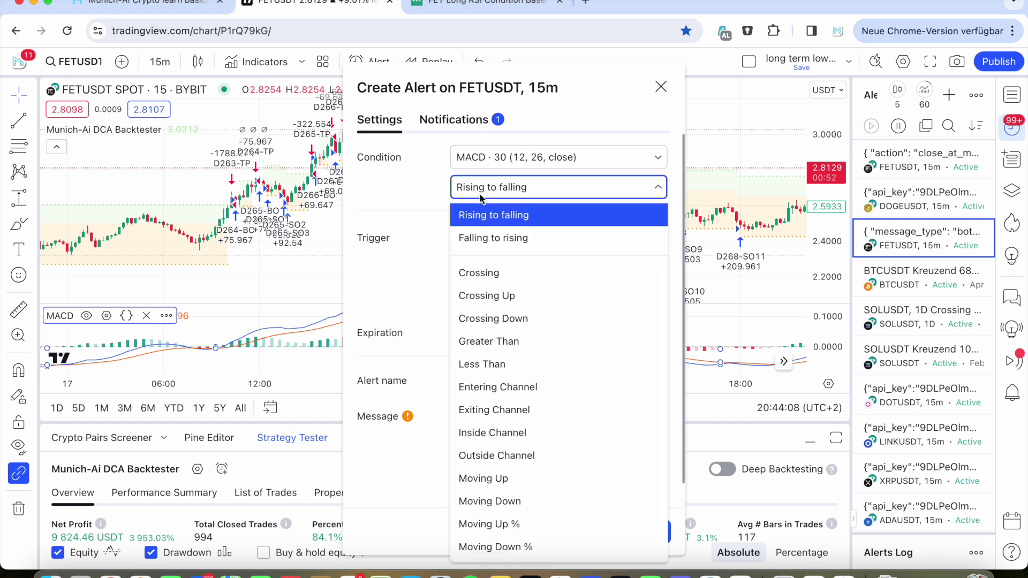
left_click(484, 319)
left_click(518, 219)
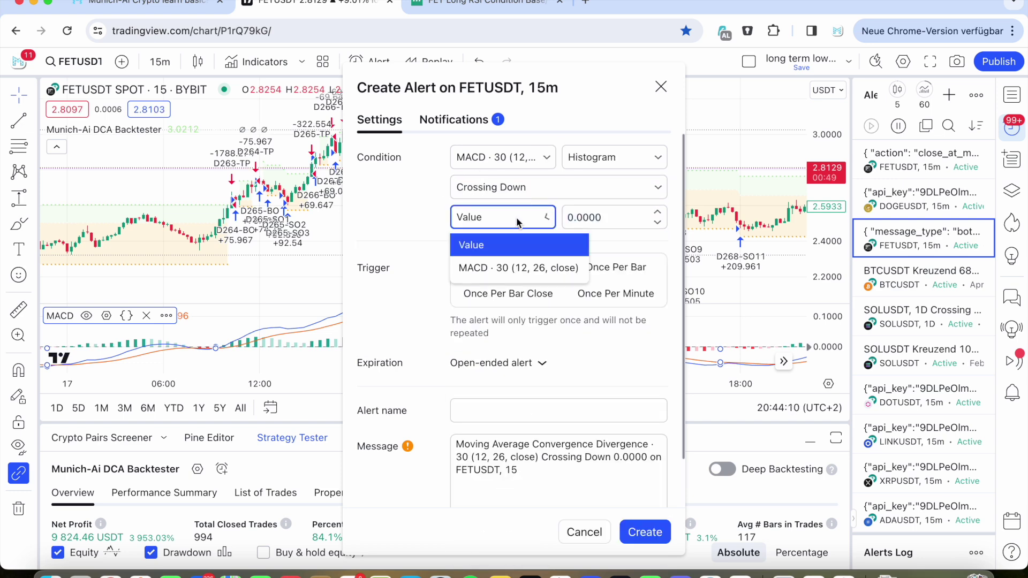
left_click(509, 268)
left_click(661, 87)
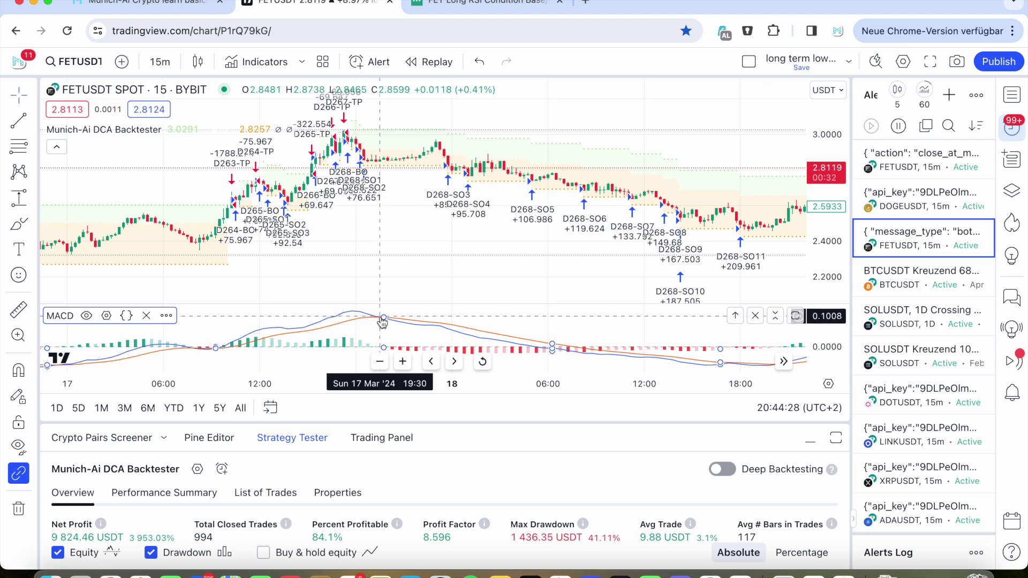
left_click(166, 315)
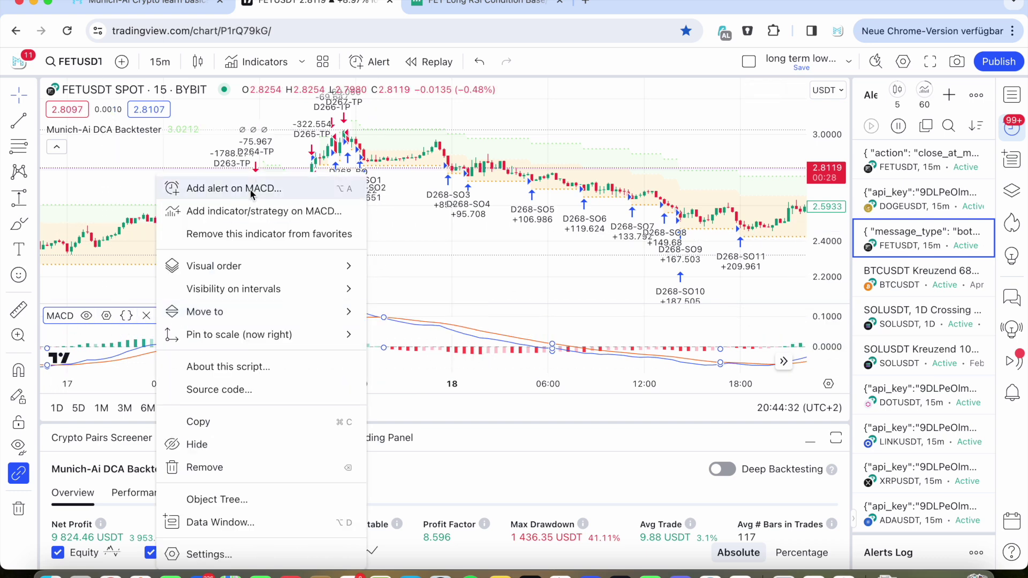
left_click(250, 186)
left_click(513, 194)
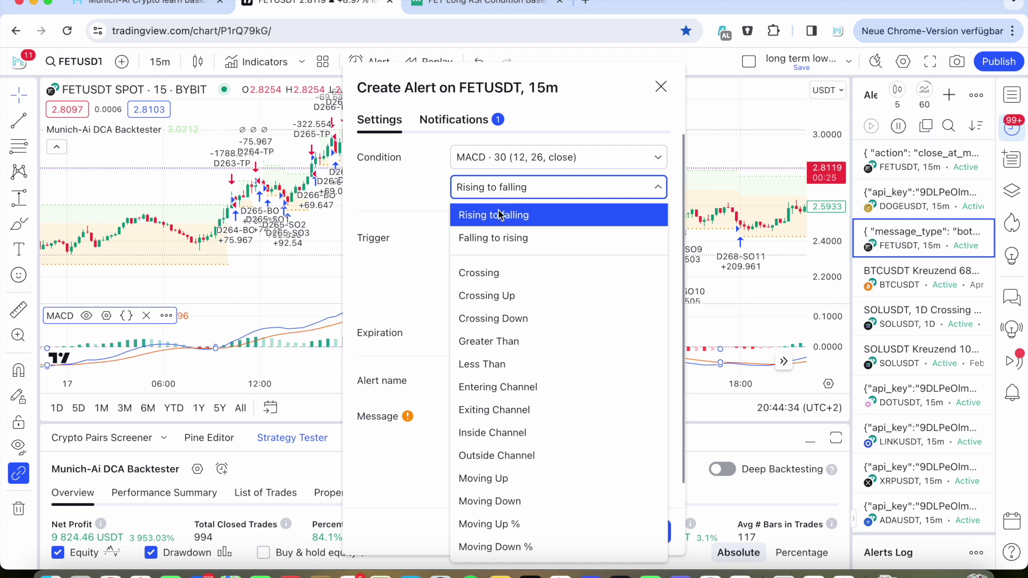
left_click(496, 318)
left_click(479, 217)
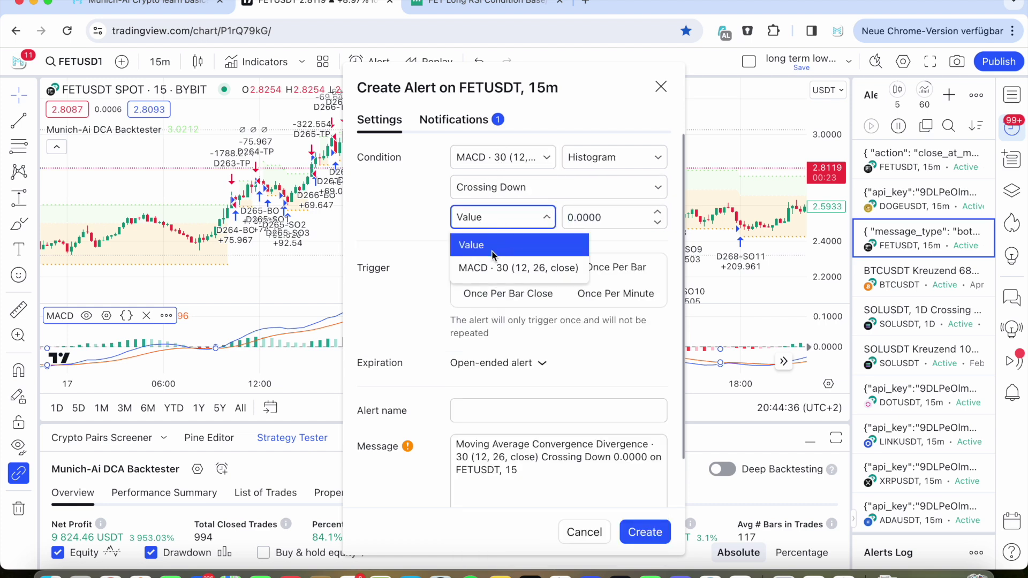
left_click(492, 264)
left_click(488, 294)
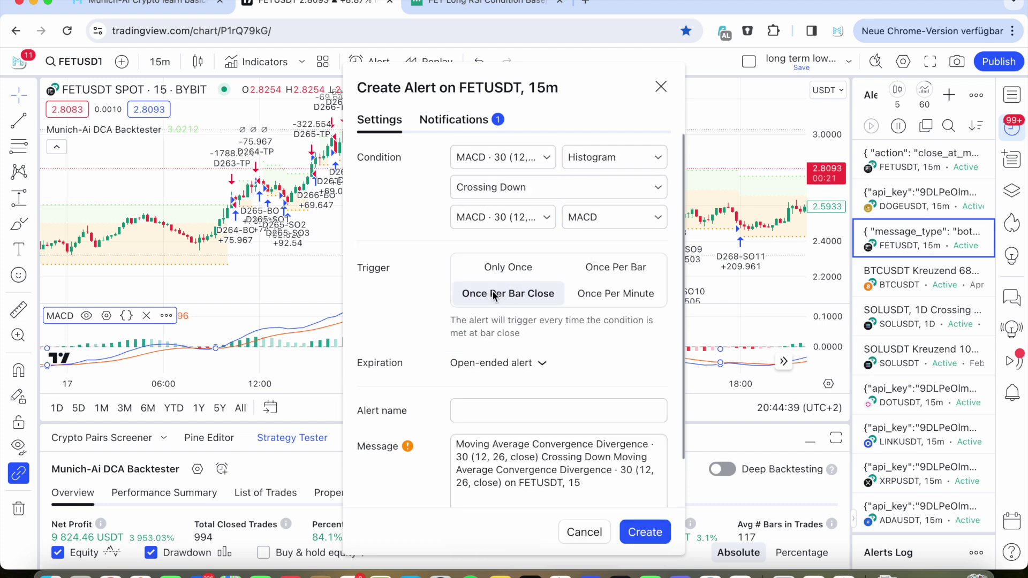
left_click(481, 4)
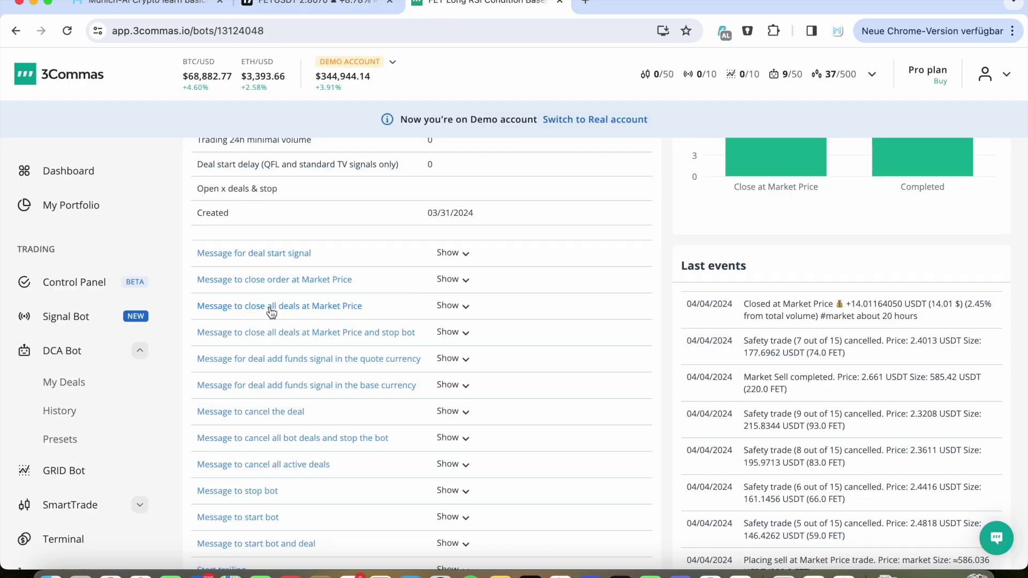
left_click(315, 4)
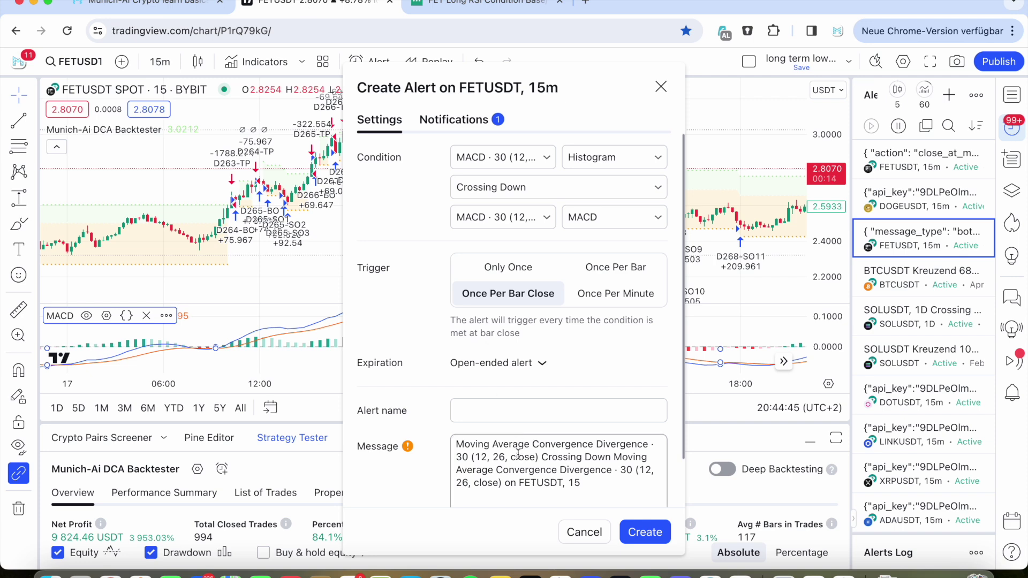
left_click(581, 532)
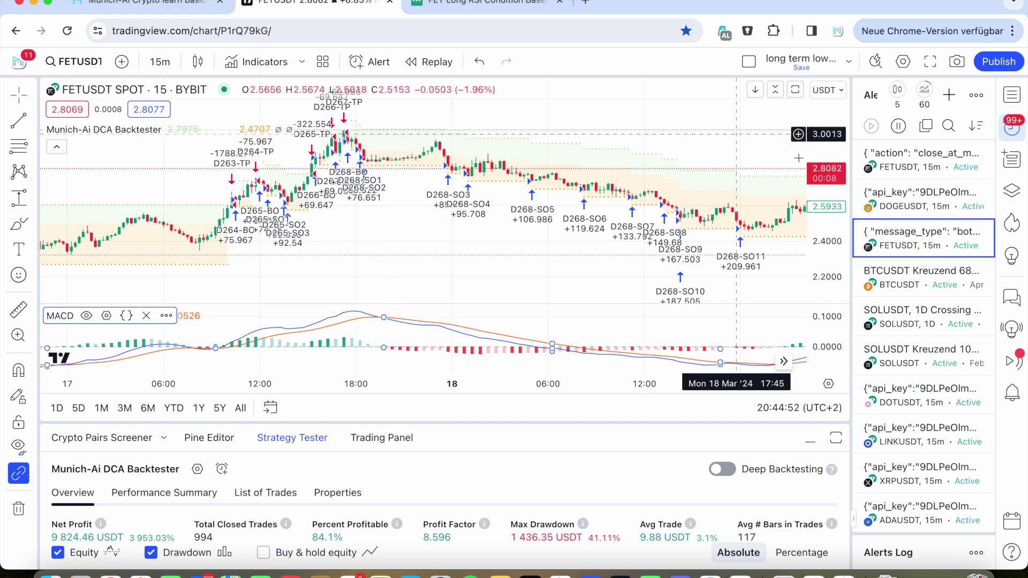
- Review the 3Commas bot's deal settings and Profit by day chart, then return to Munich-AI
left_click(506, 5)
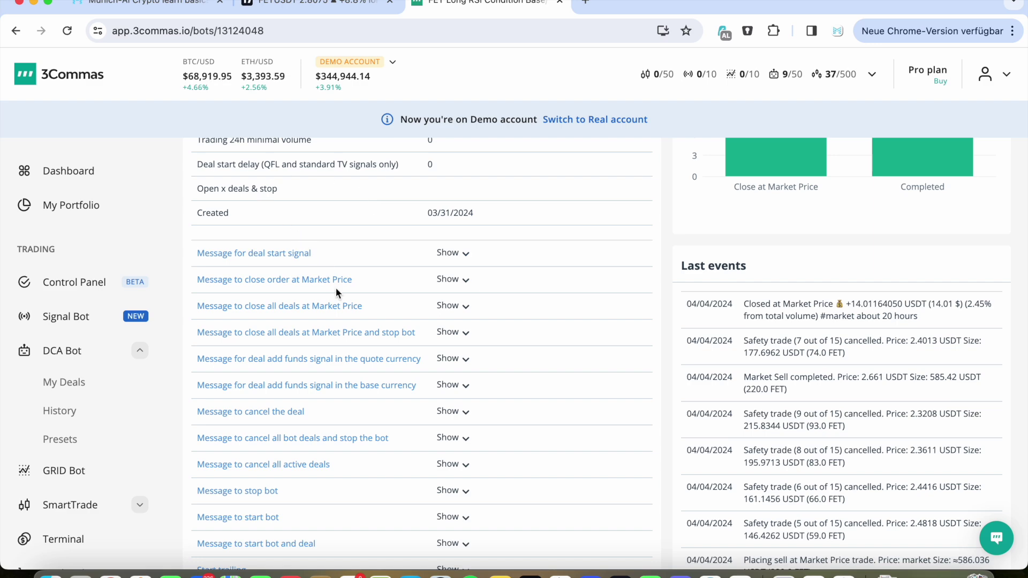
scroll(336, 287, "up", 1)
scroll(336, 288, "down", 2)
scroll(335, 287, "up", 10)
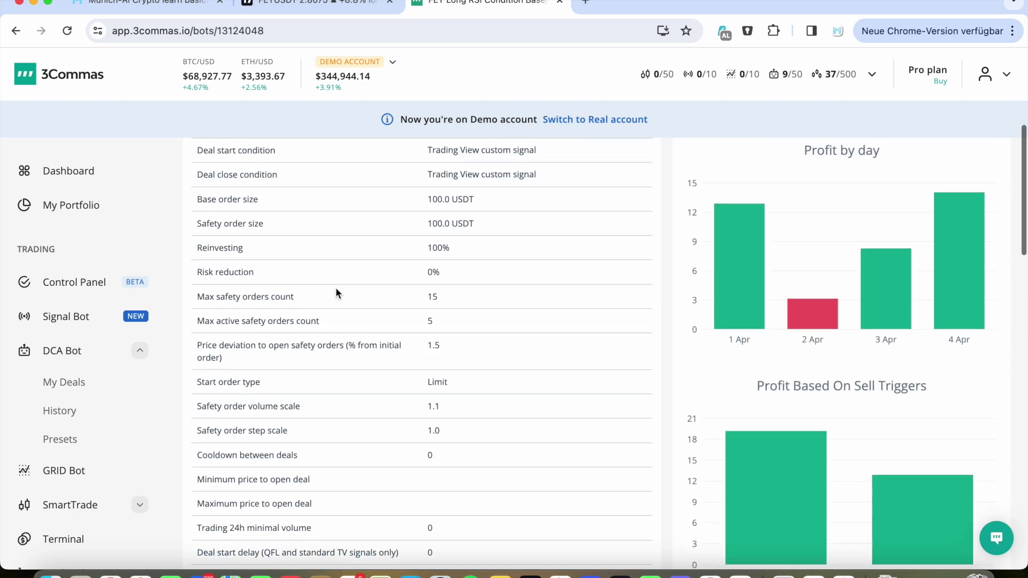
mouse_move(936, 344)
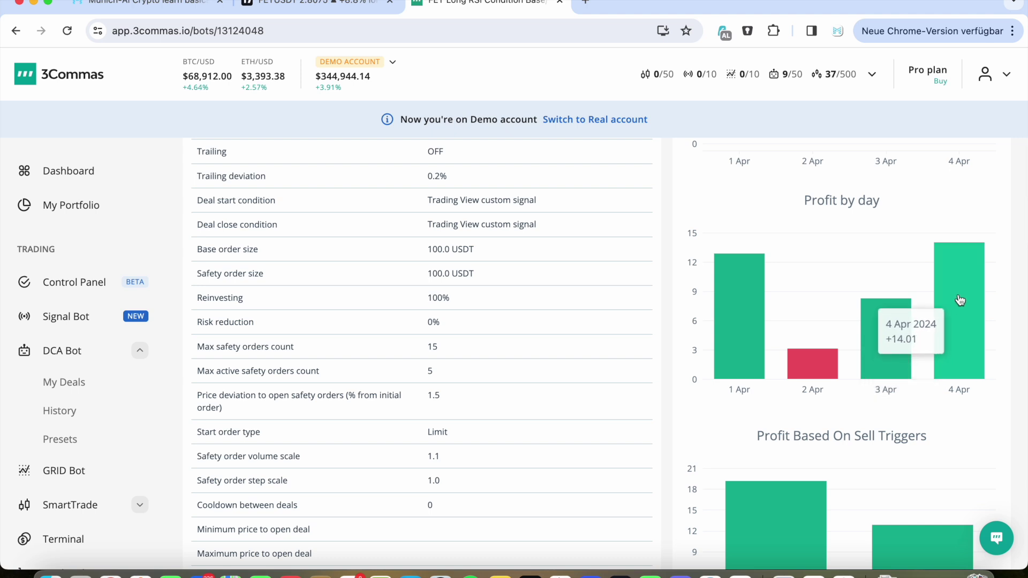
mouse_move(893, 330)
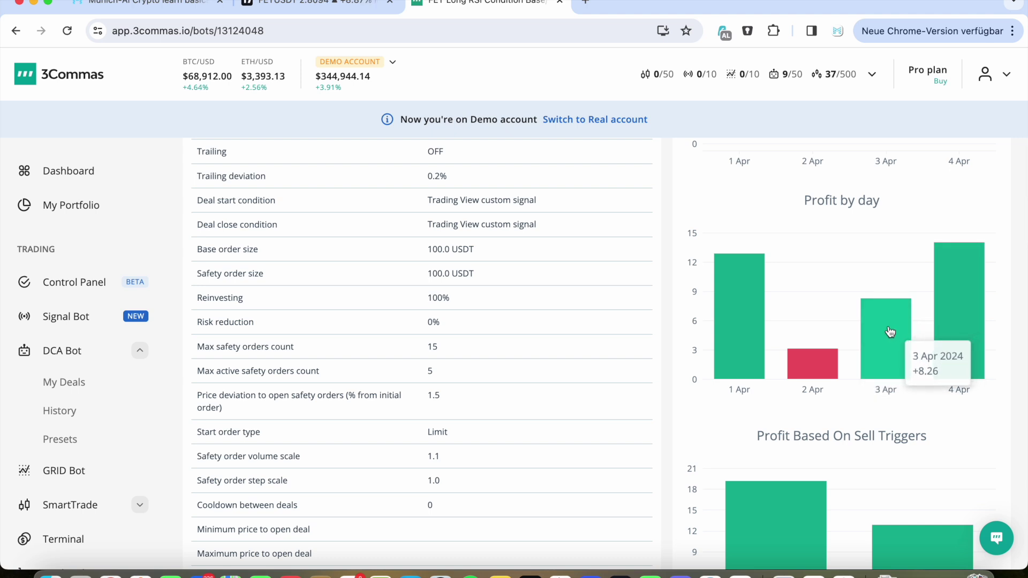
mouse_move(814, 373)
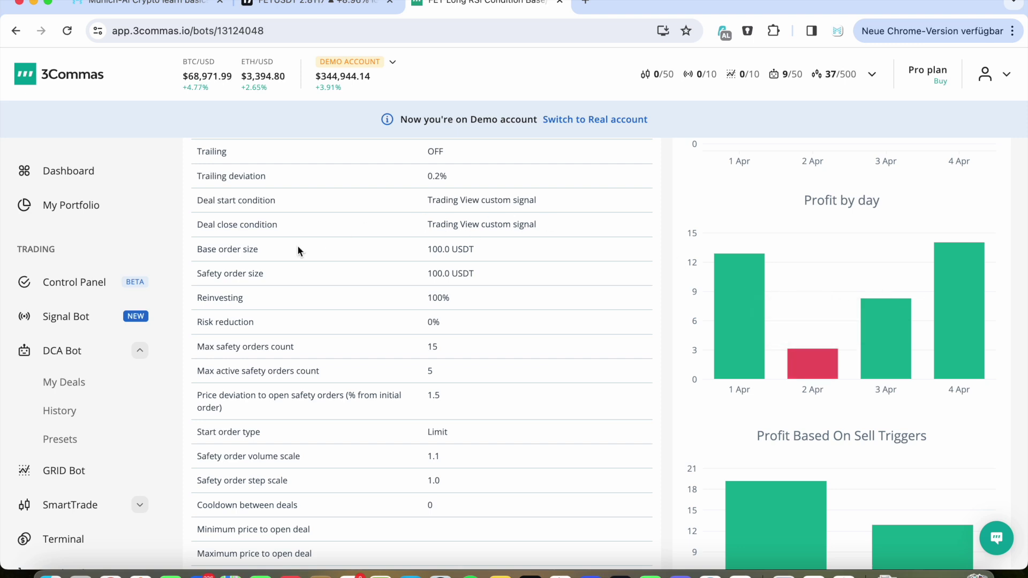
left_click(145, 2)
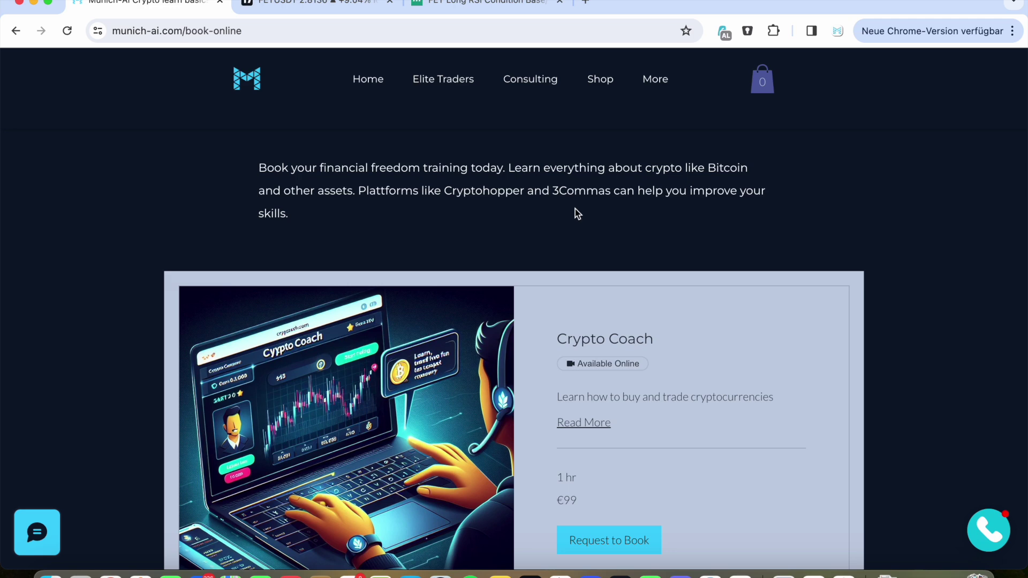
scroll(399, 209, "up", 1)
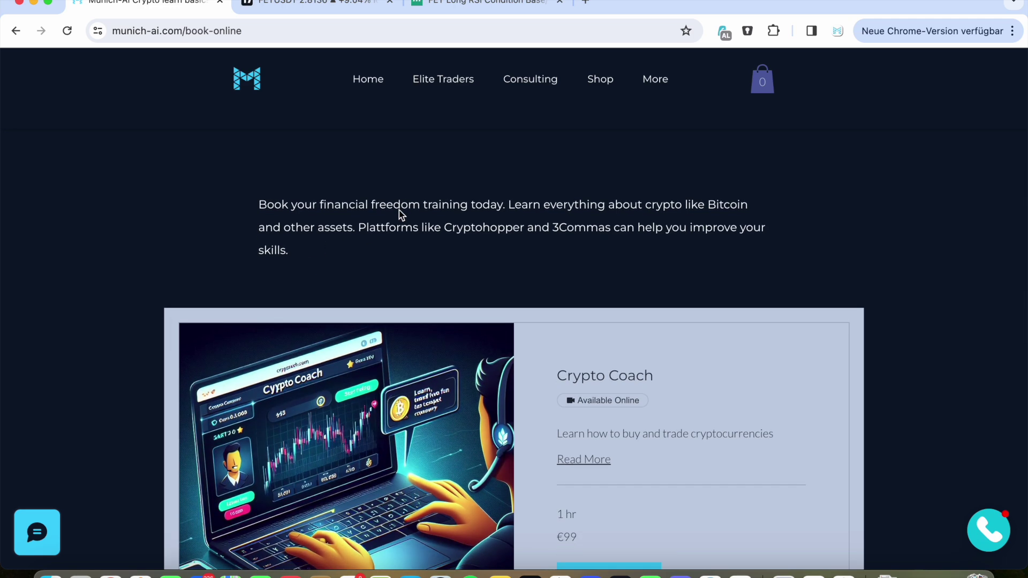
scroll(399, 210, "down", 3)
scroll(399, 210, "down", 3)
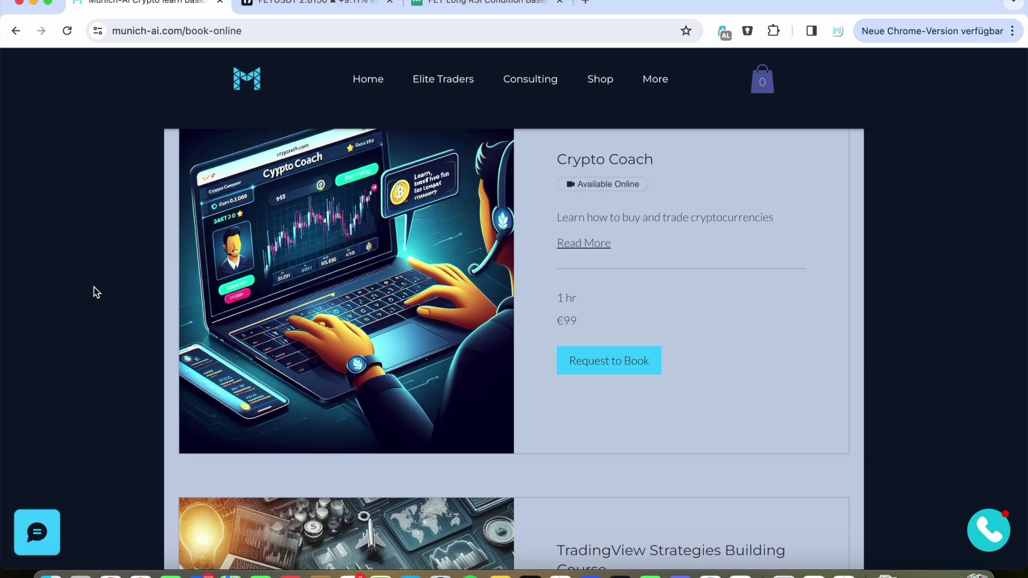
scroll(99, 294, "down", 10)
scroll(100, 298, "up", 15)
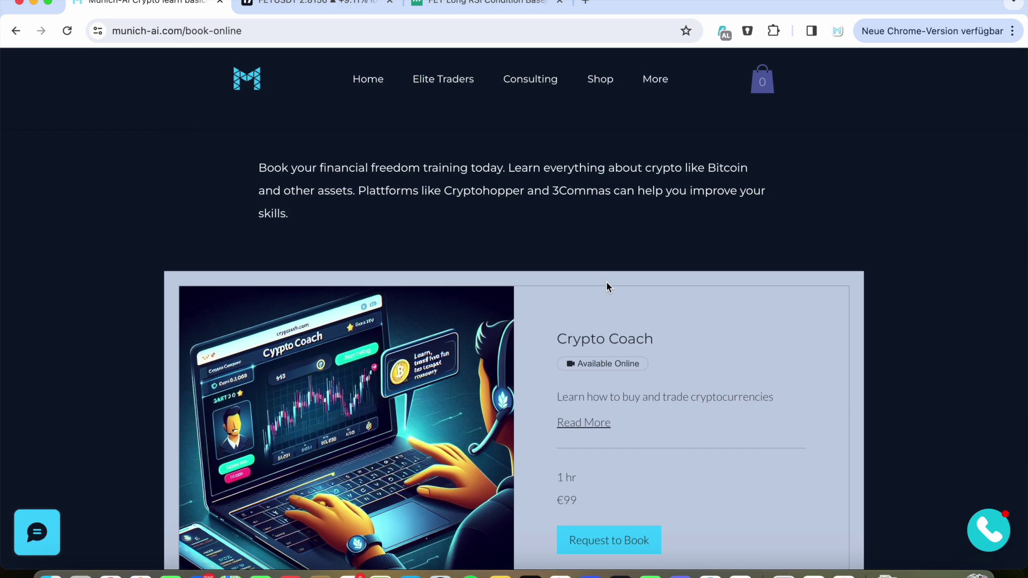